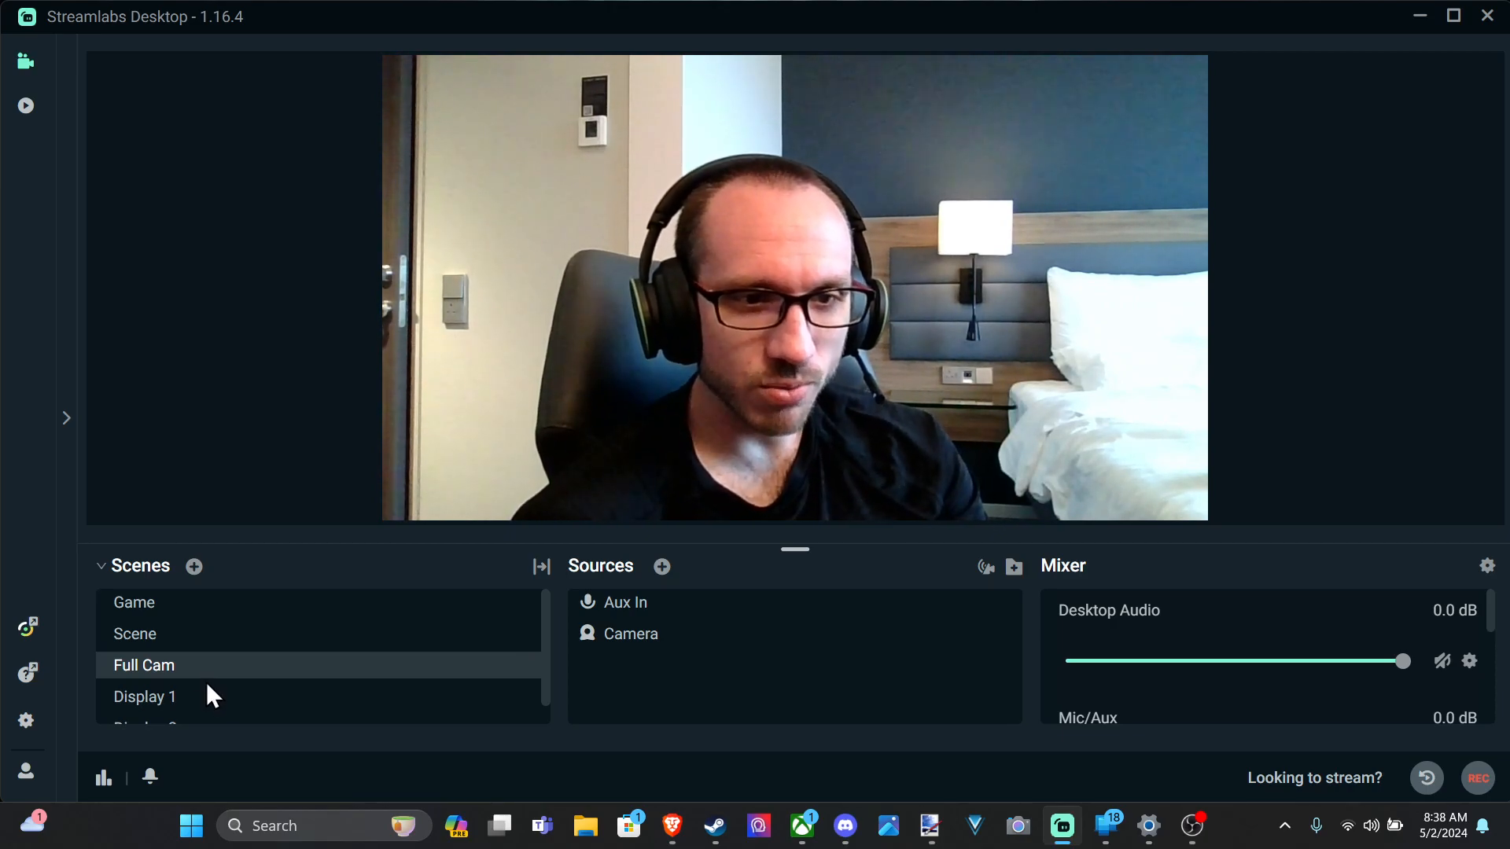
- Create a new scene named Display 3
{"action": "scroll", "coordinate": [206, 690], "scroll_direction": "down", "scroll_amount": 1}
{"action": "left_click", "coordinate": [193, 678]}
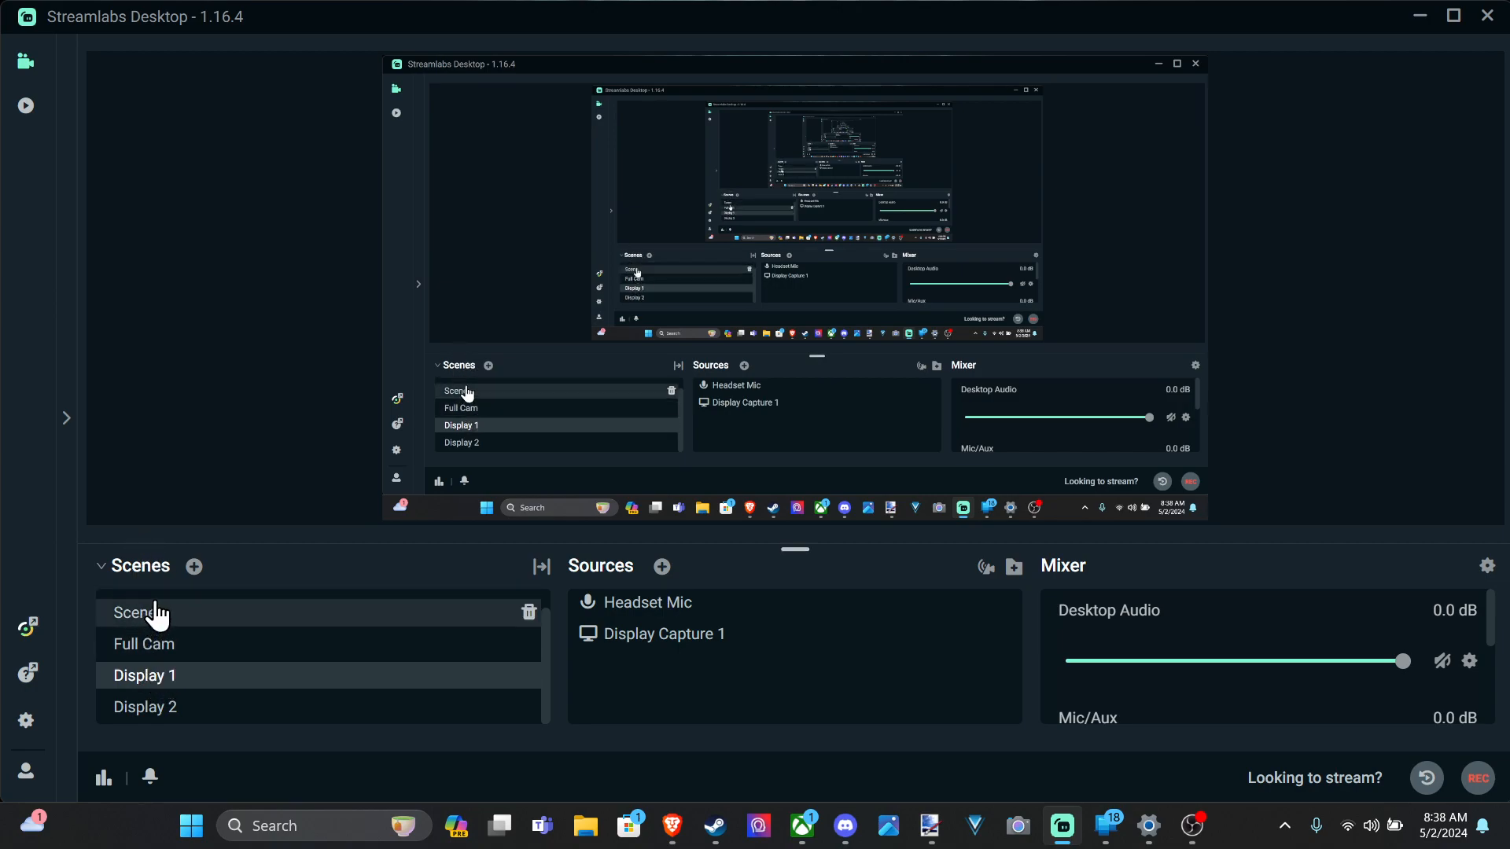
{"action": "left_click", "coordinate": [194, 567]}
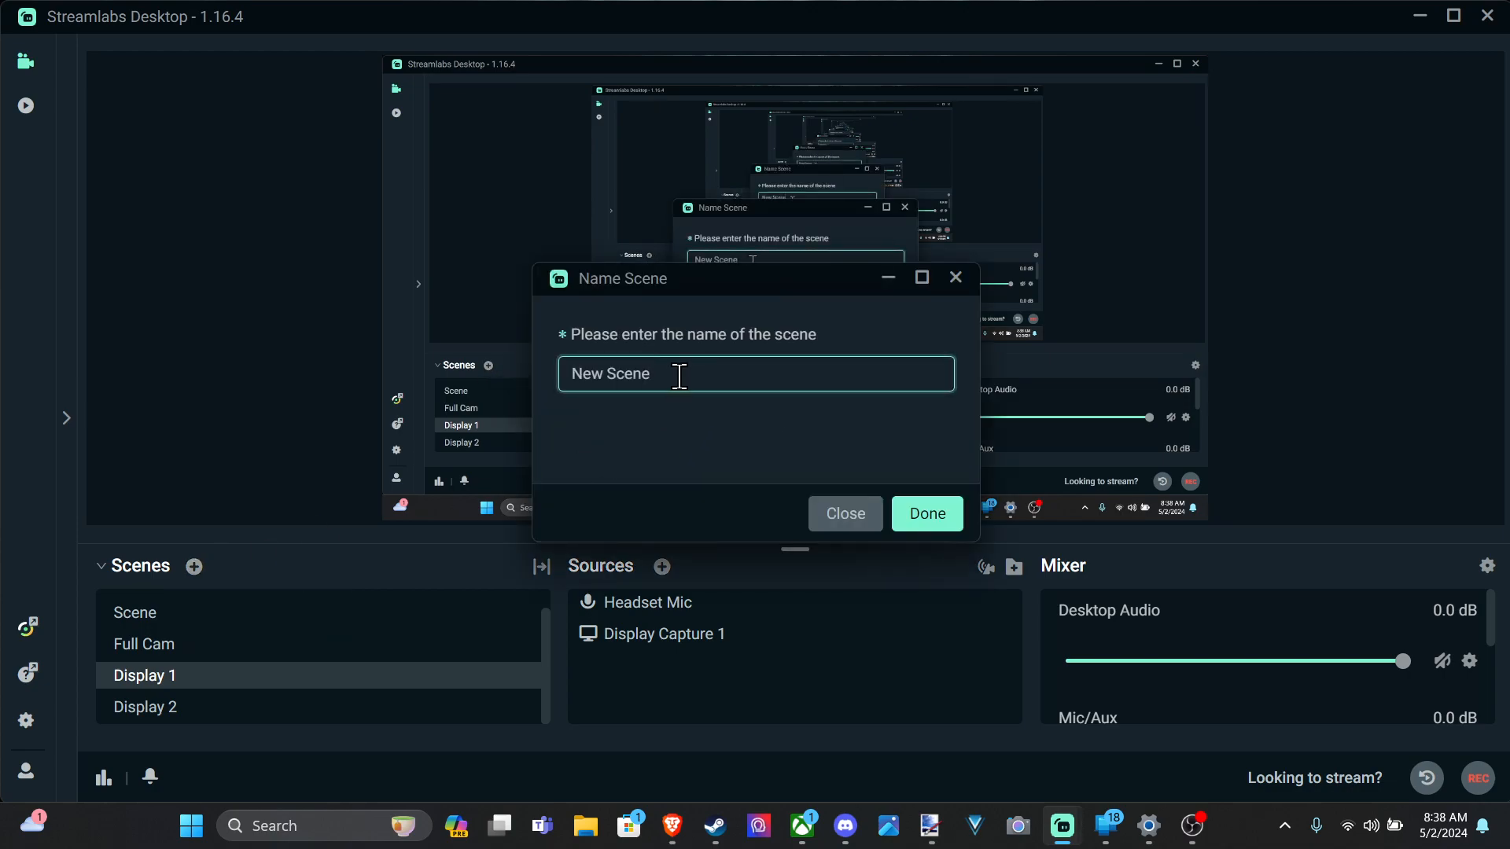
{"action": "type", "text": "Di"}
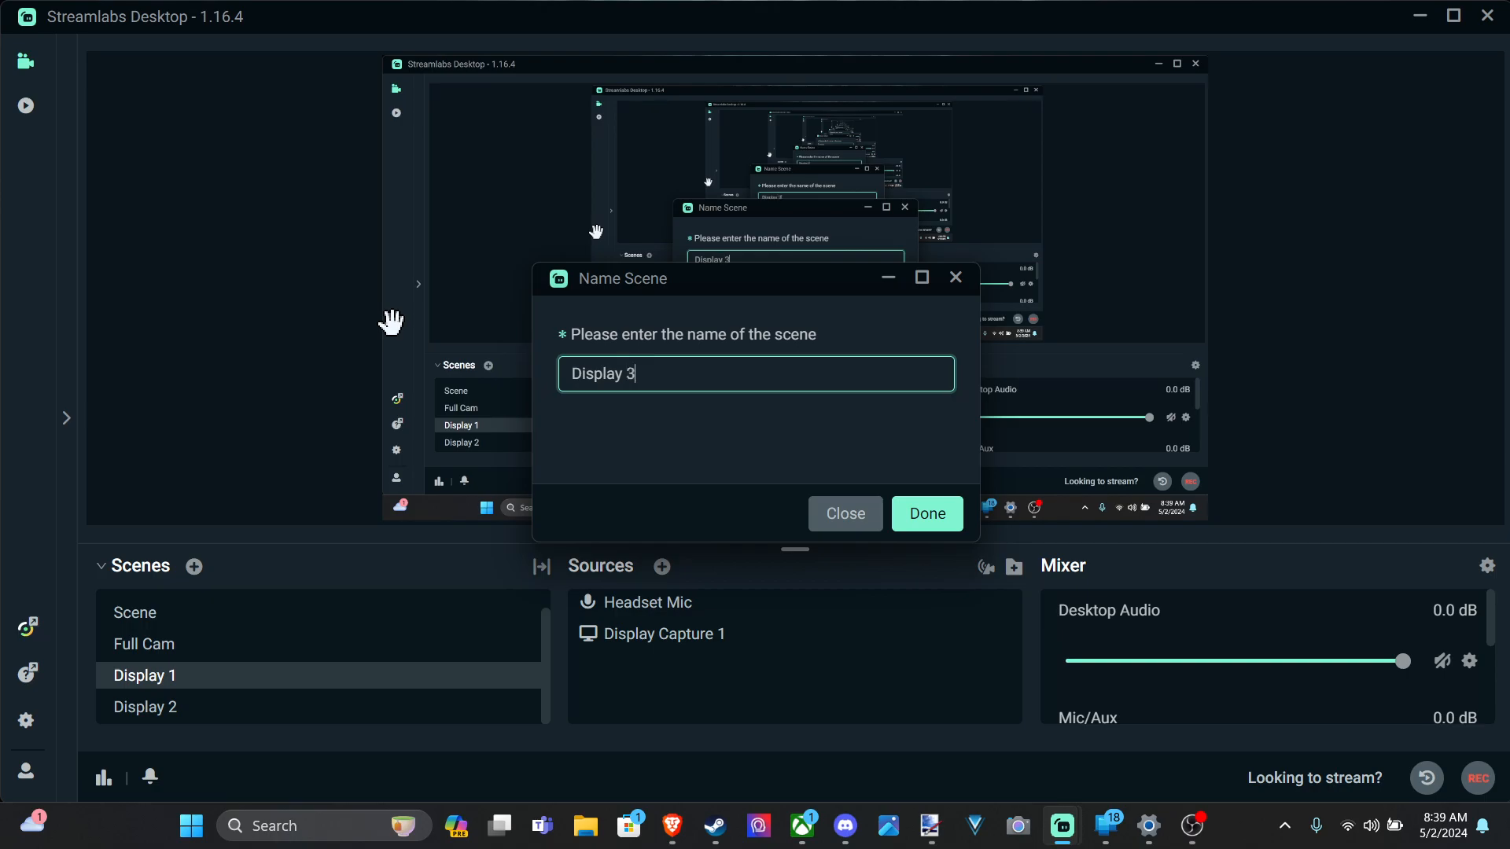
{"action": "type", "text": "splay 3"}
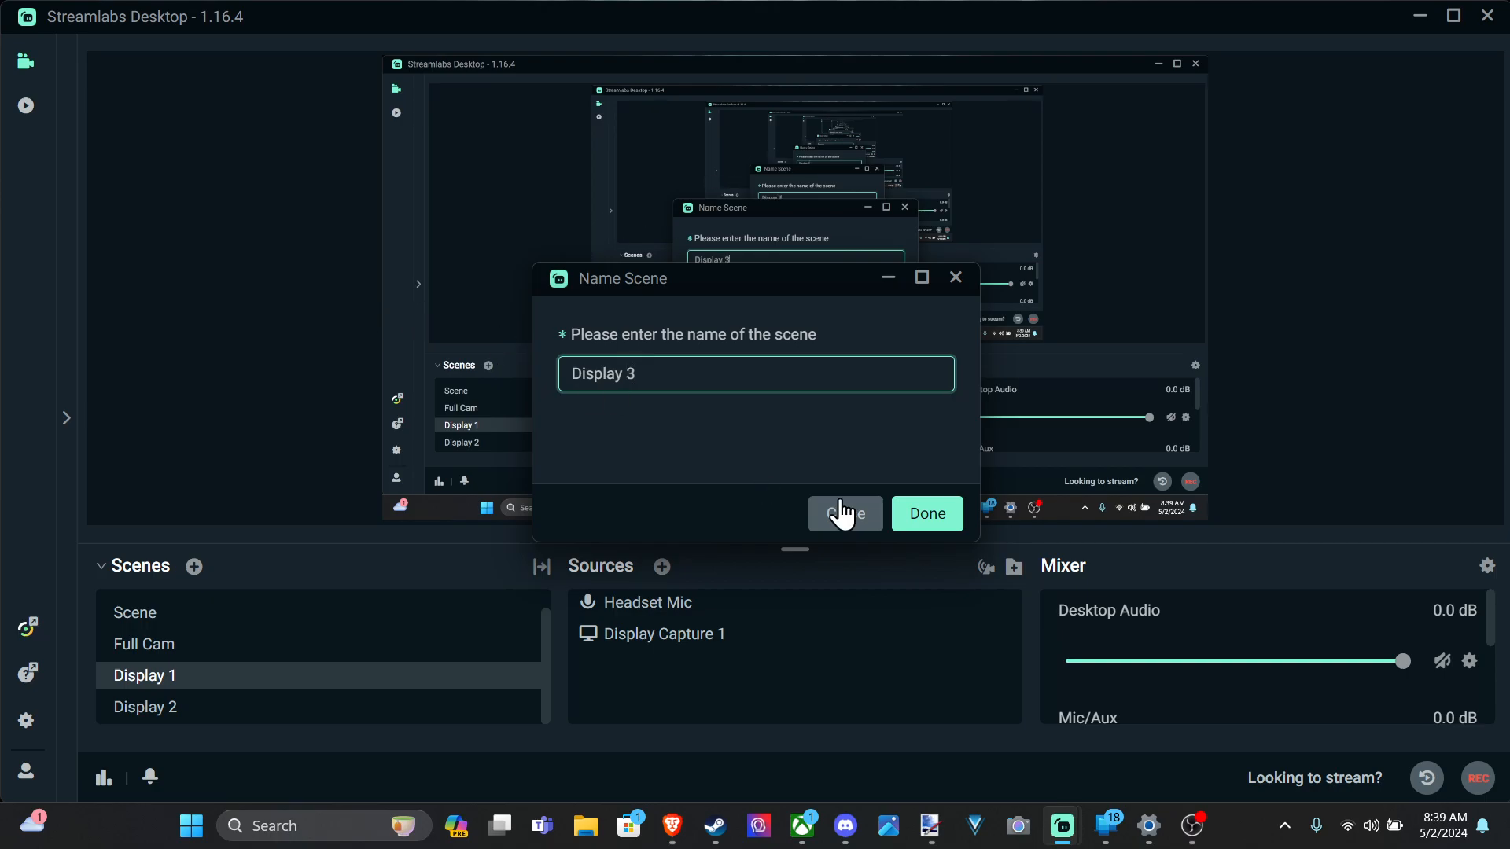
{"action": "left_click", "coordinate": [913, 526]}
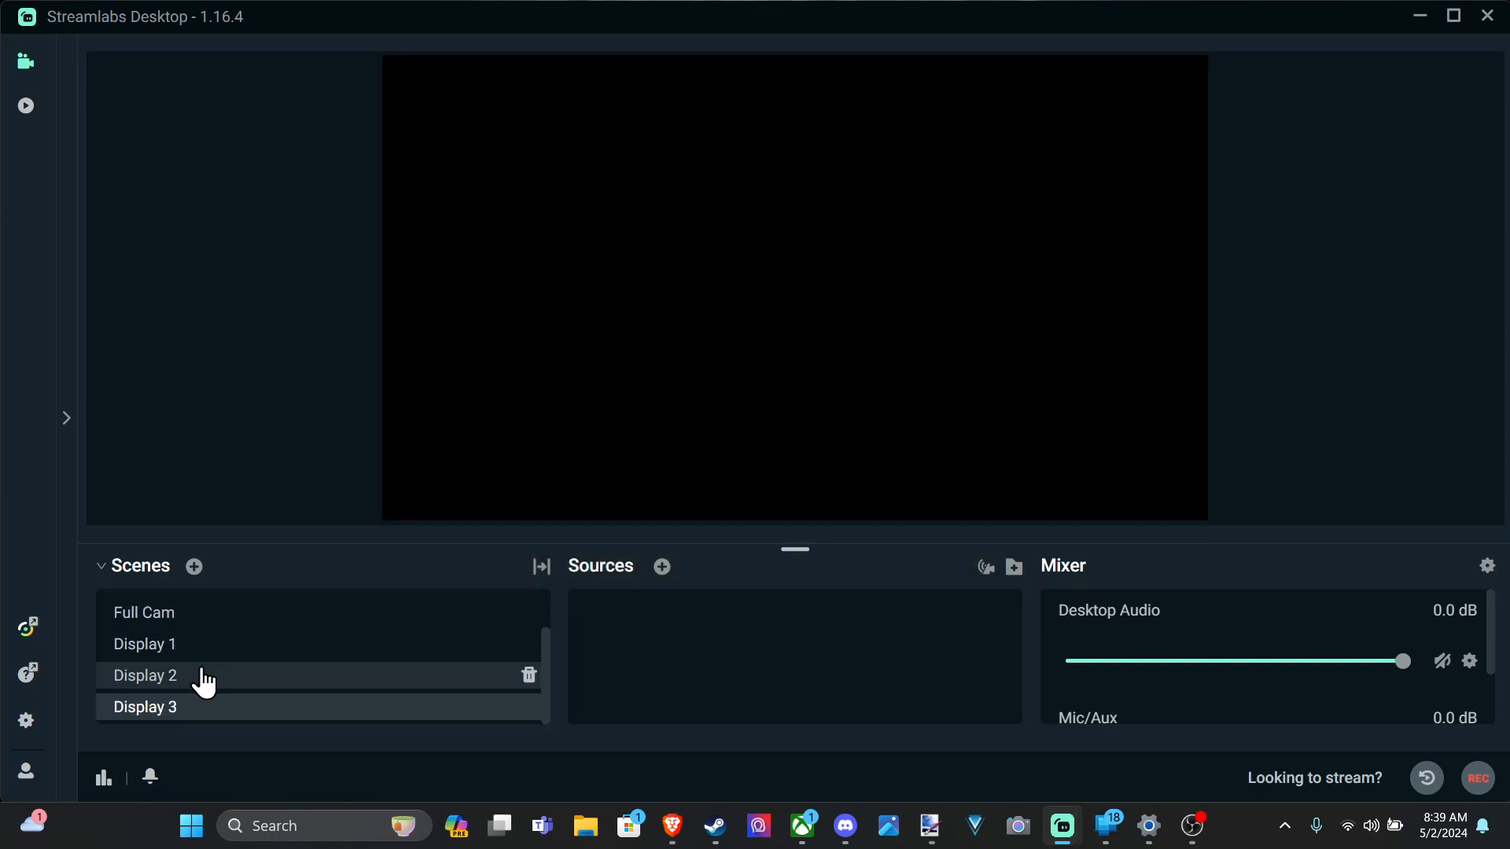
- Add a new display capture source named Display Capture 3 to the Display 3 scene, with its display set to Auto
{"action": "left_click", "coordinate": [194, 650]}
{"action": "left_click", "coordinate": [199, 677]}
{"action": "left_click", "coordinate": [192, 708]}
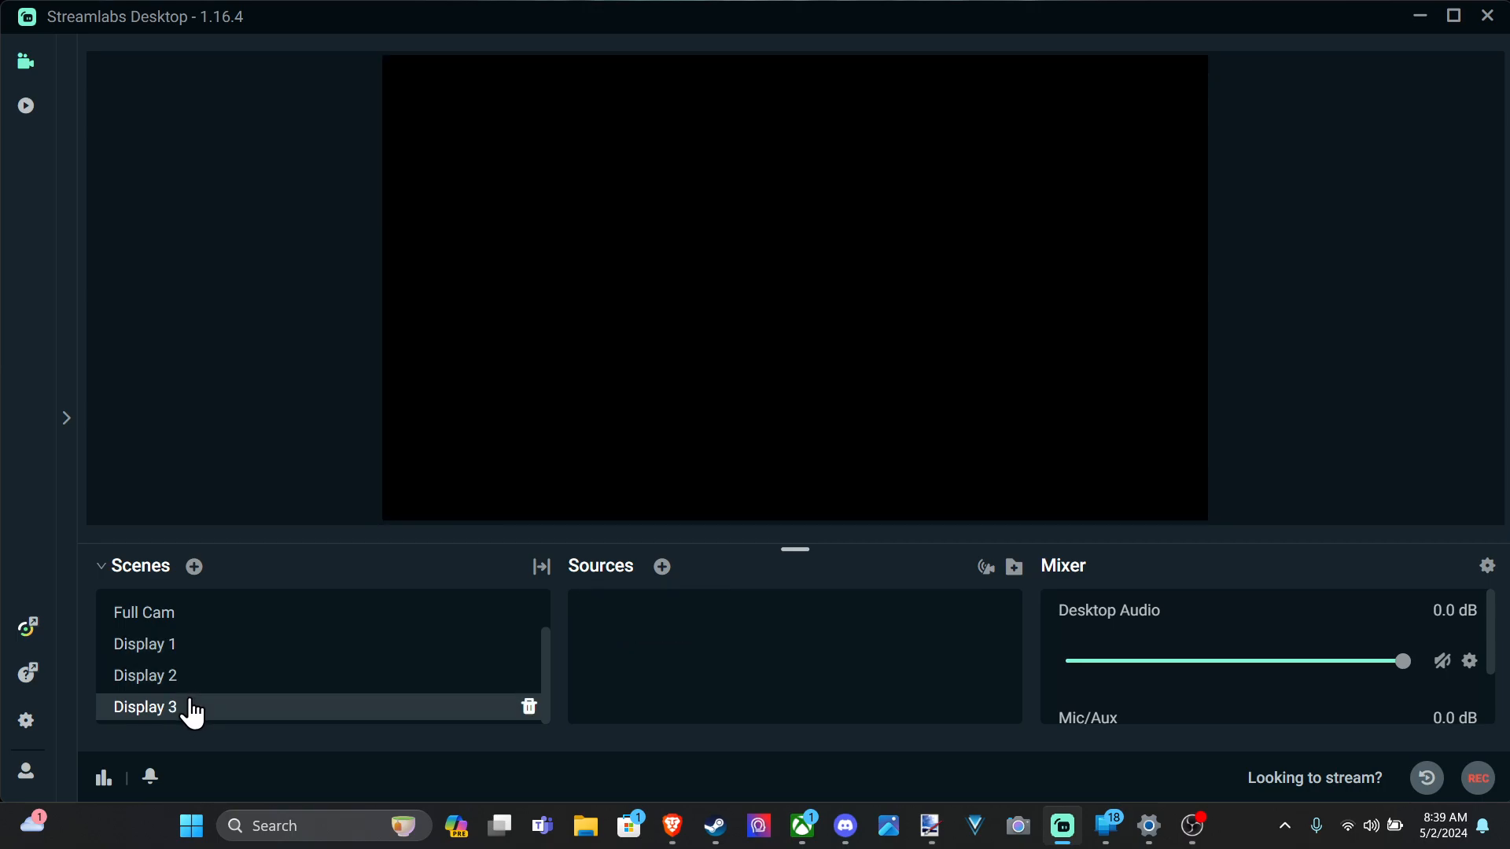
{"action": "left_click", "coordinate": [662, 567]}
{"action": "left_click", "coordinate": [749, 493]}
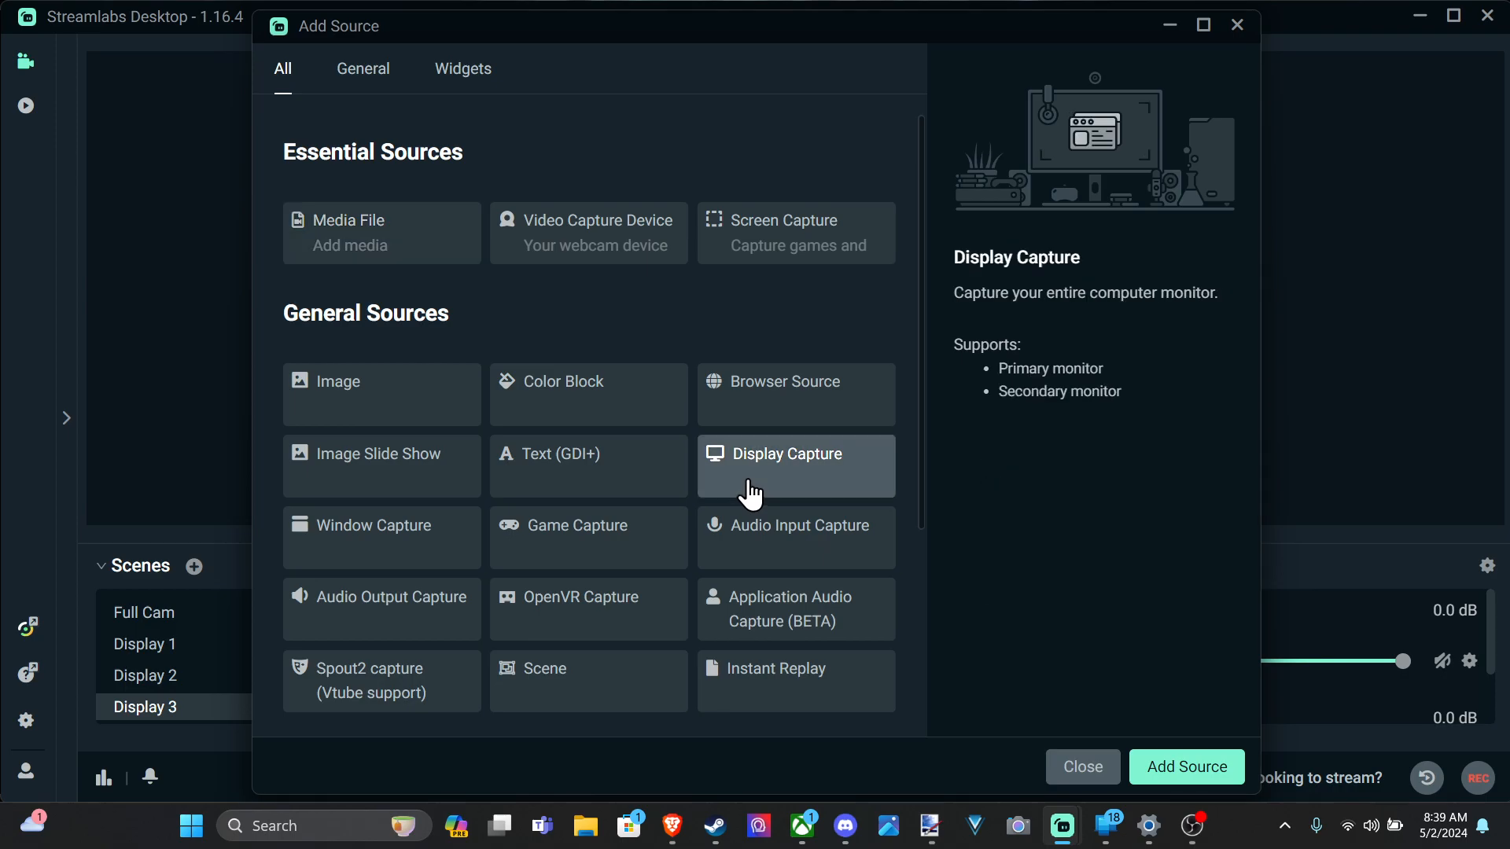
{"action": "left_click", "coordinate": [1180, 775]}
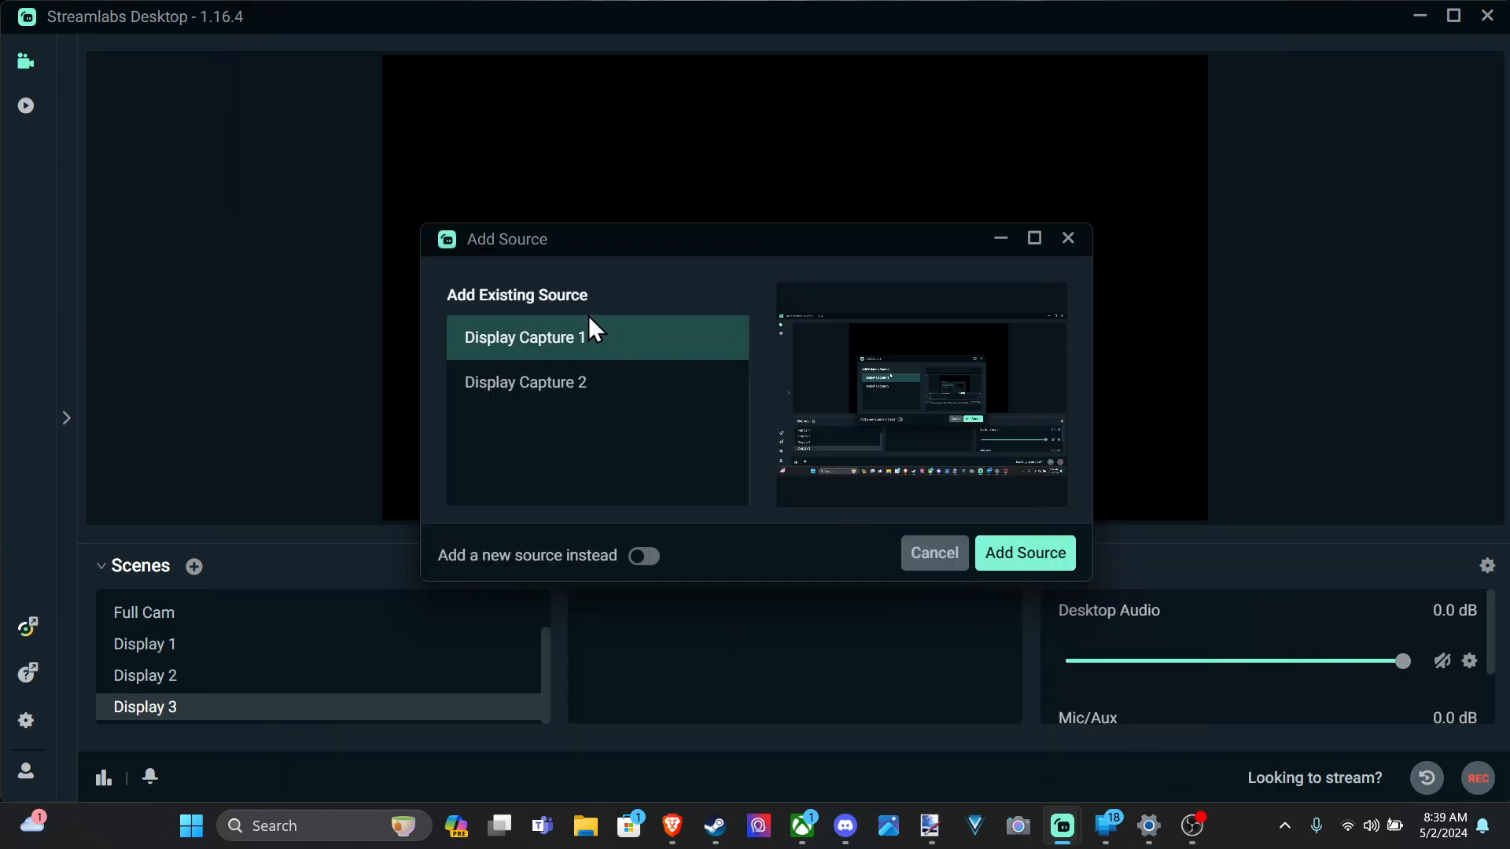
{"action": "left_click", "coordinate": [643, 558]}
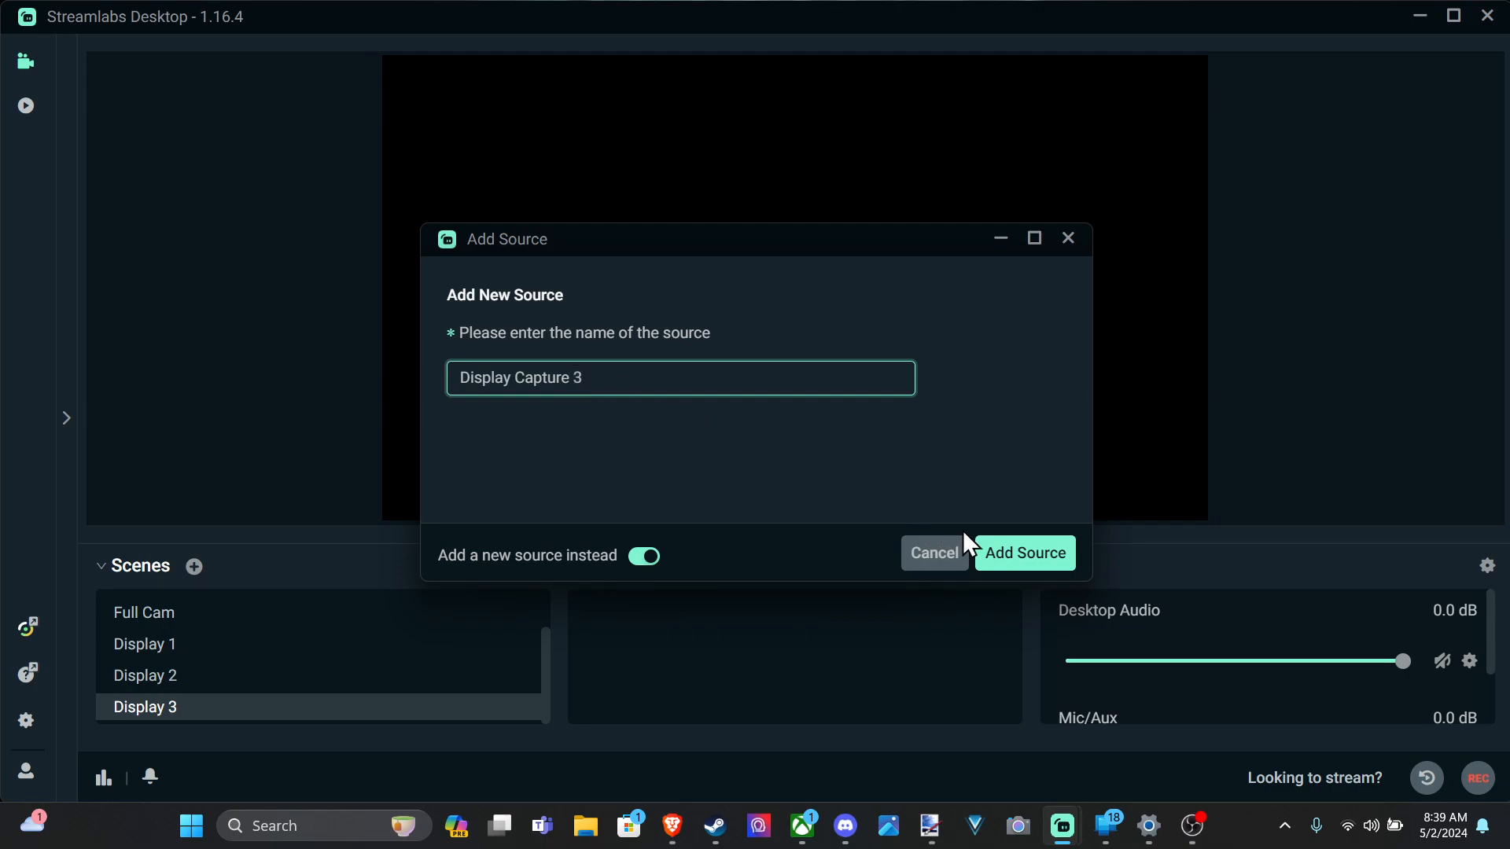
{"action": "left_click", "coordinate": [1001, 555]}
{"action": "left_click", "coordinate": [696, 358]}
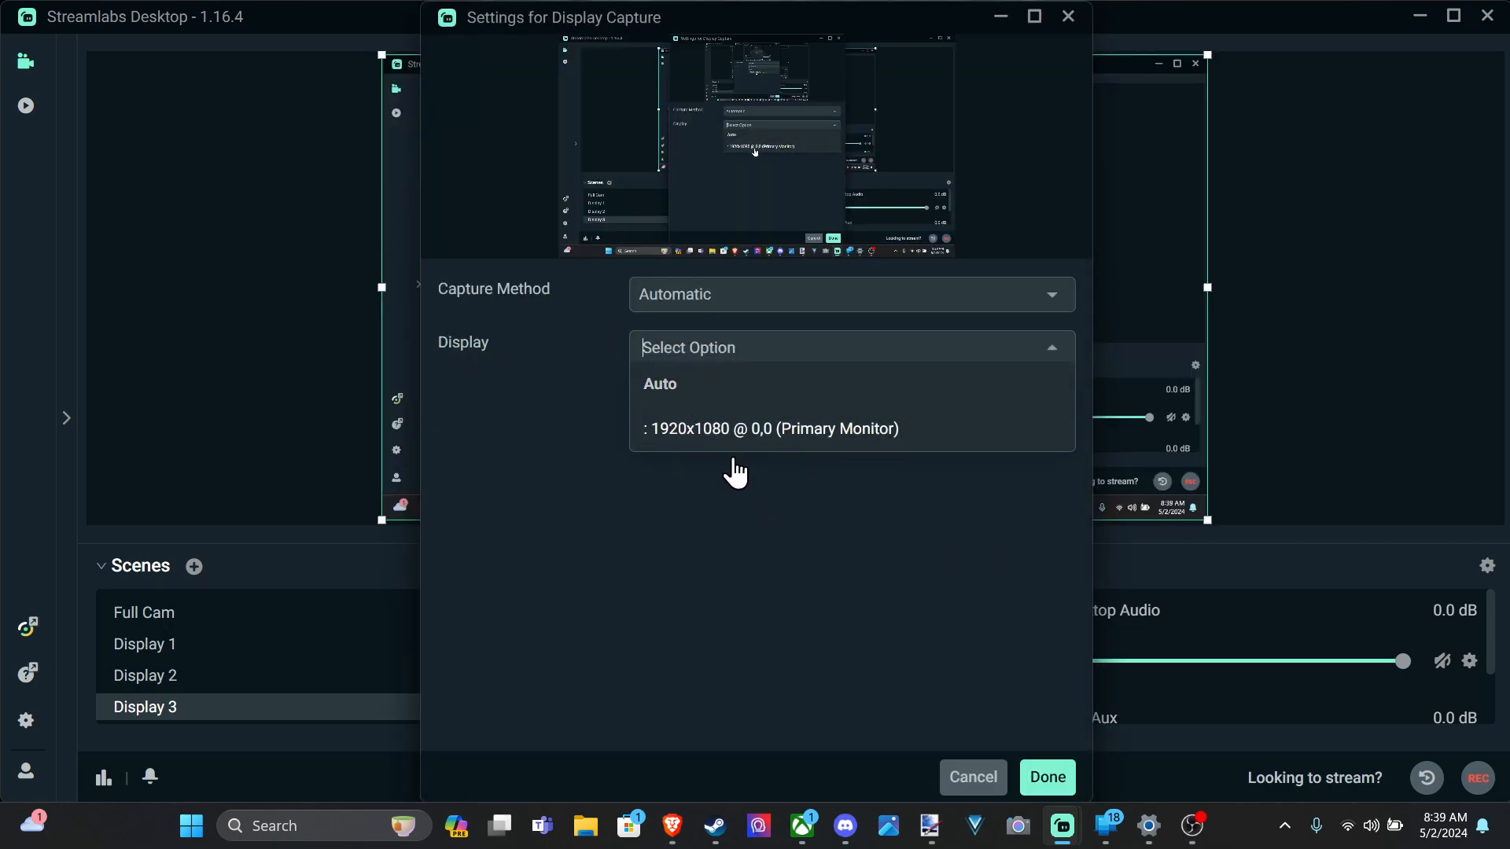
{"action": "left_click", "coordinate": [1047, 775]}
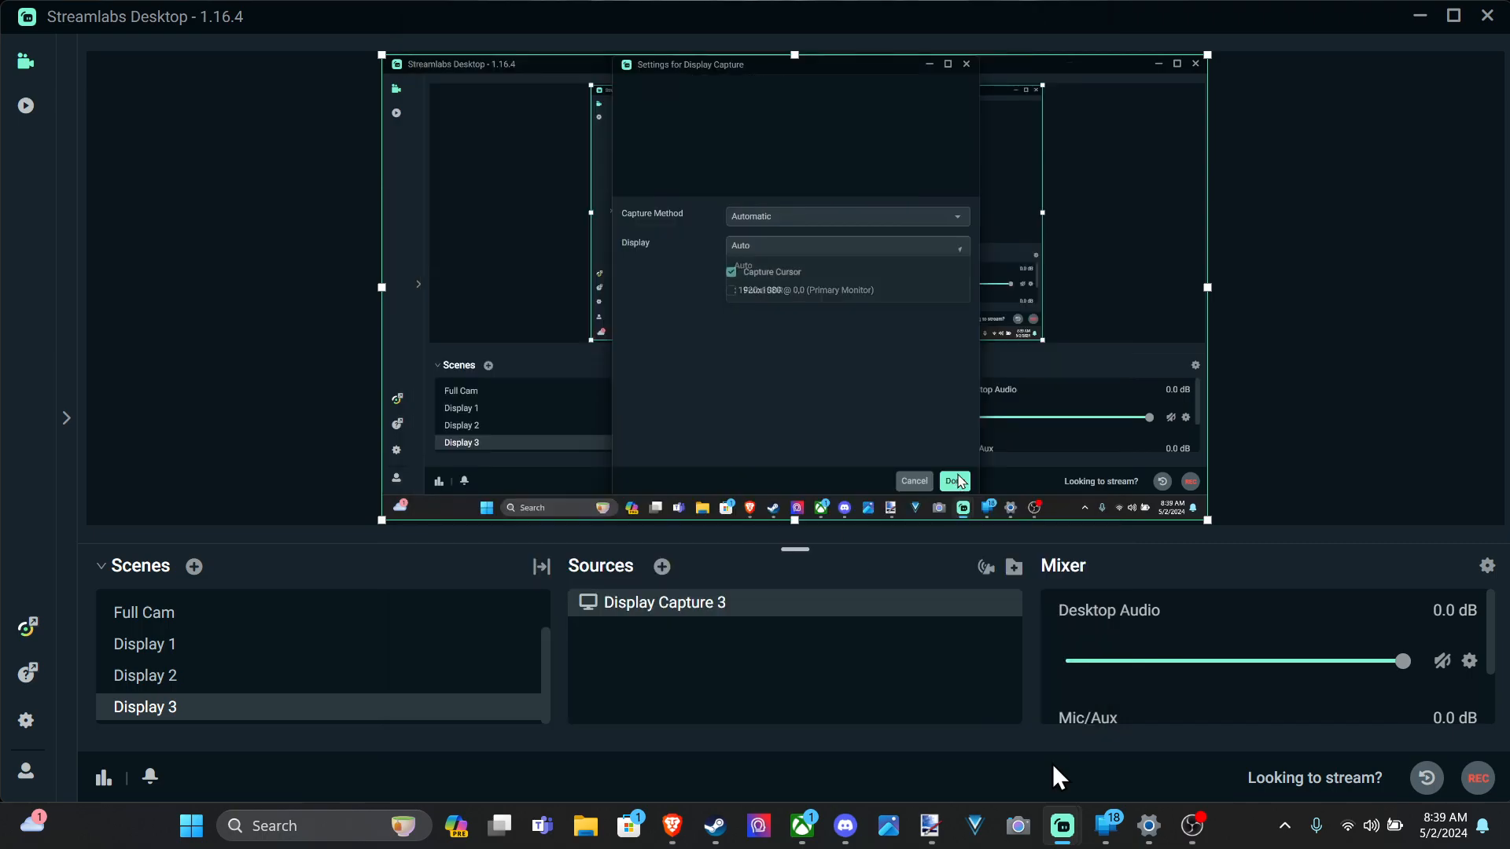
- Add a new audio input capture source named Headset Mic to the Display 3 scene
{"action": "left_click", "coordinate": [662, 567]}
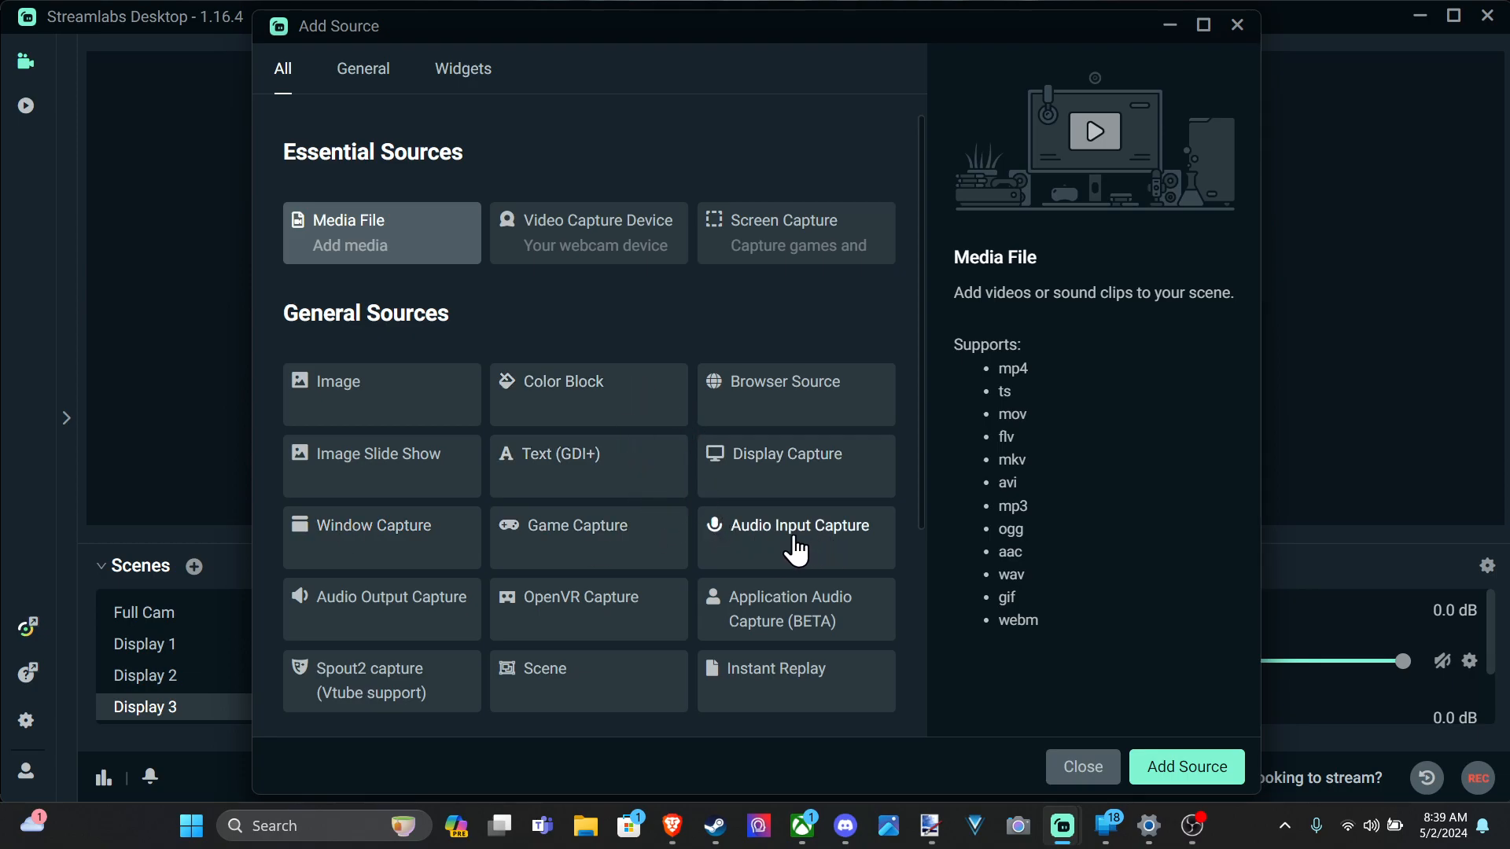
{"action": "left_click", "coordinate": [748, 542]}
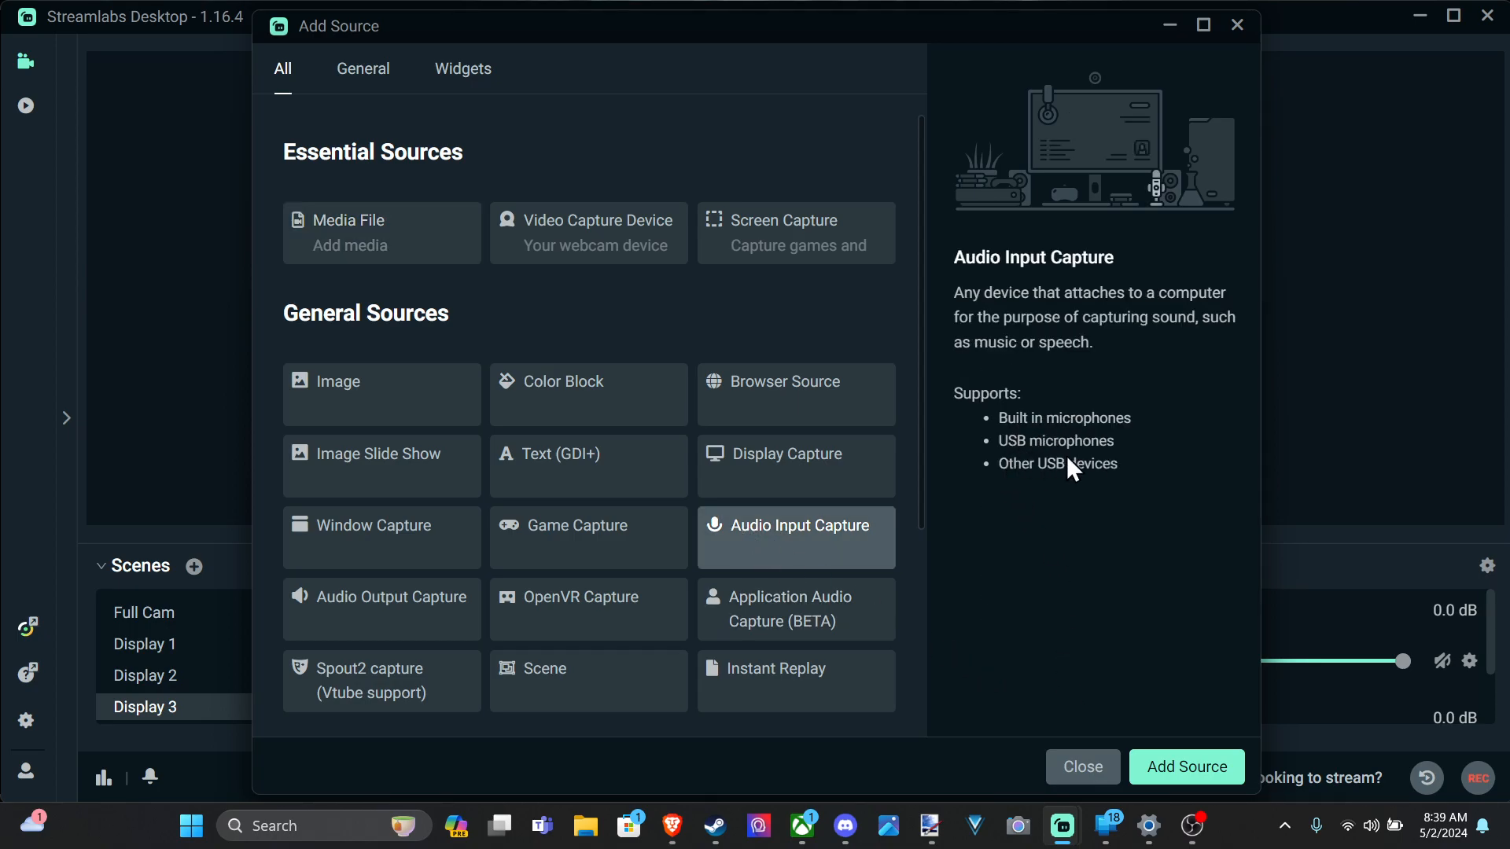
{"action": "left_click", "coordinate": [1160, 757]}
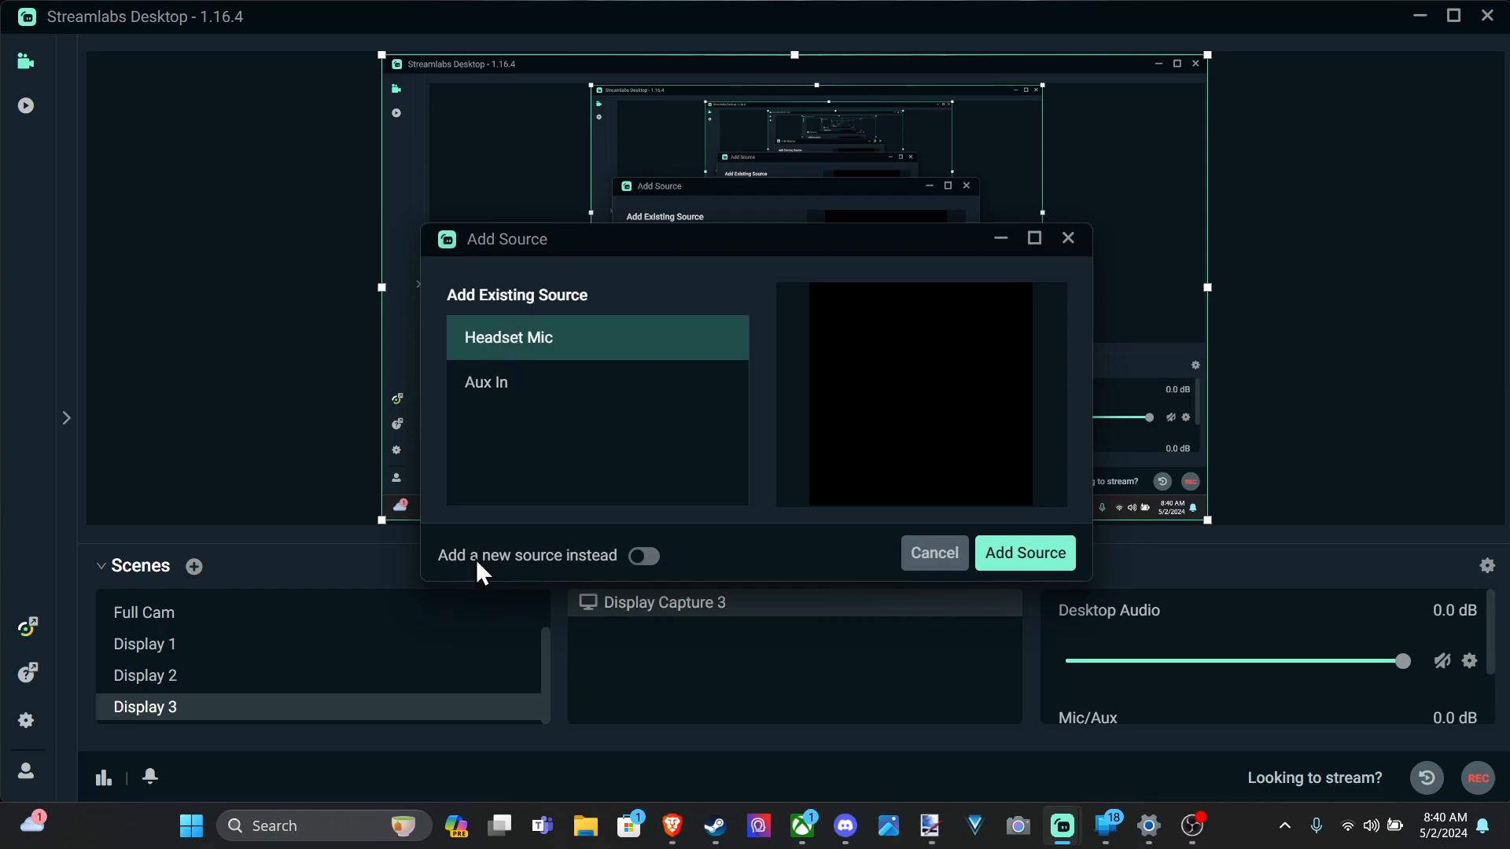
{"action": "left_click", "coordinate": [644, 557]}
{"action": "left_click_drag", "start_coordinate": [615, 386], "coordinate": [401, 349]}
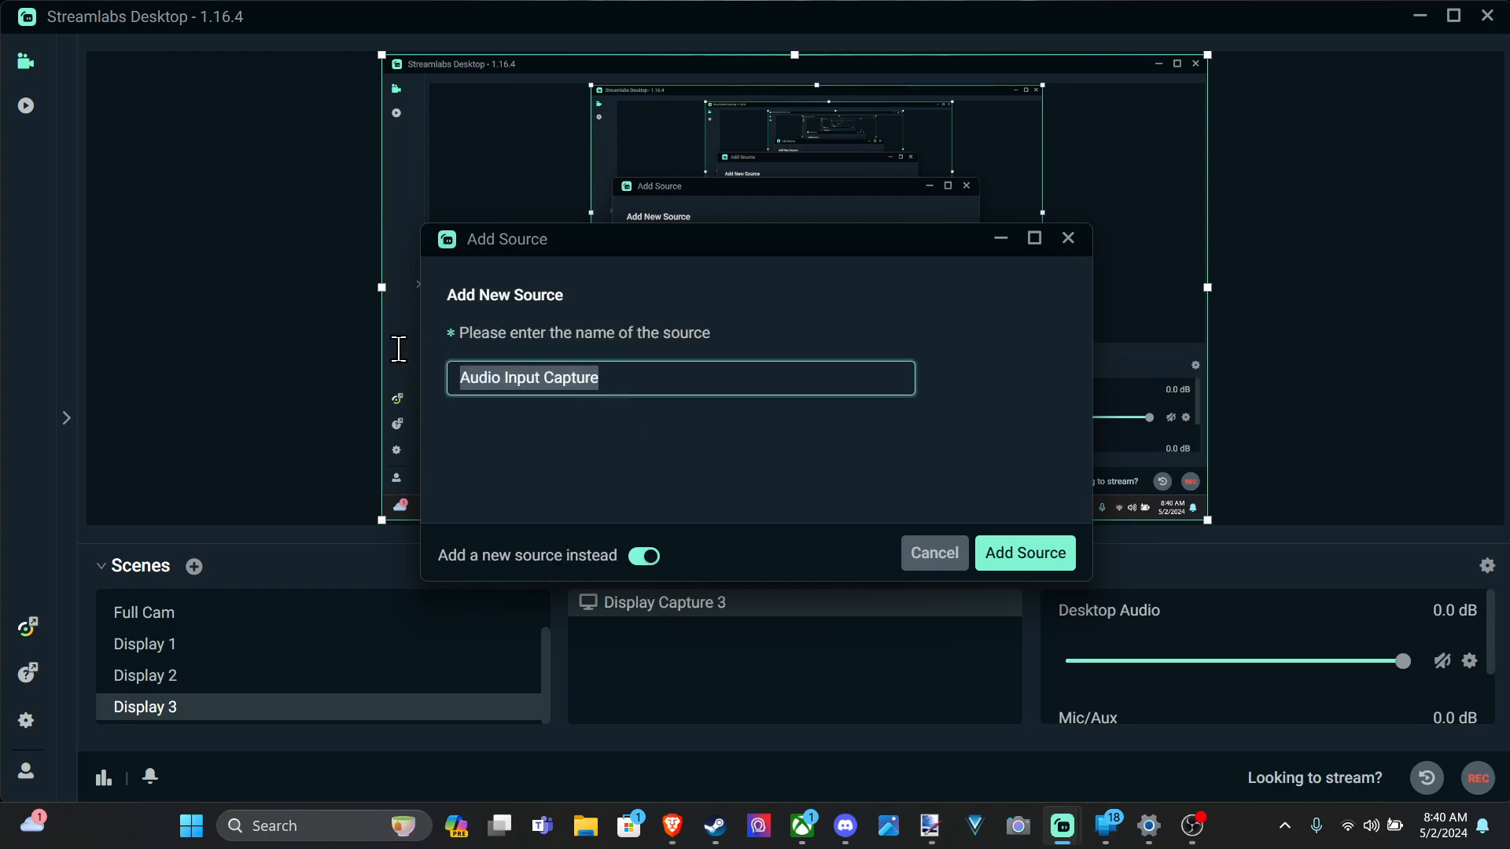
{"action": "type", "text": "Hea"}
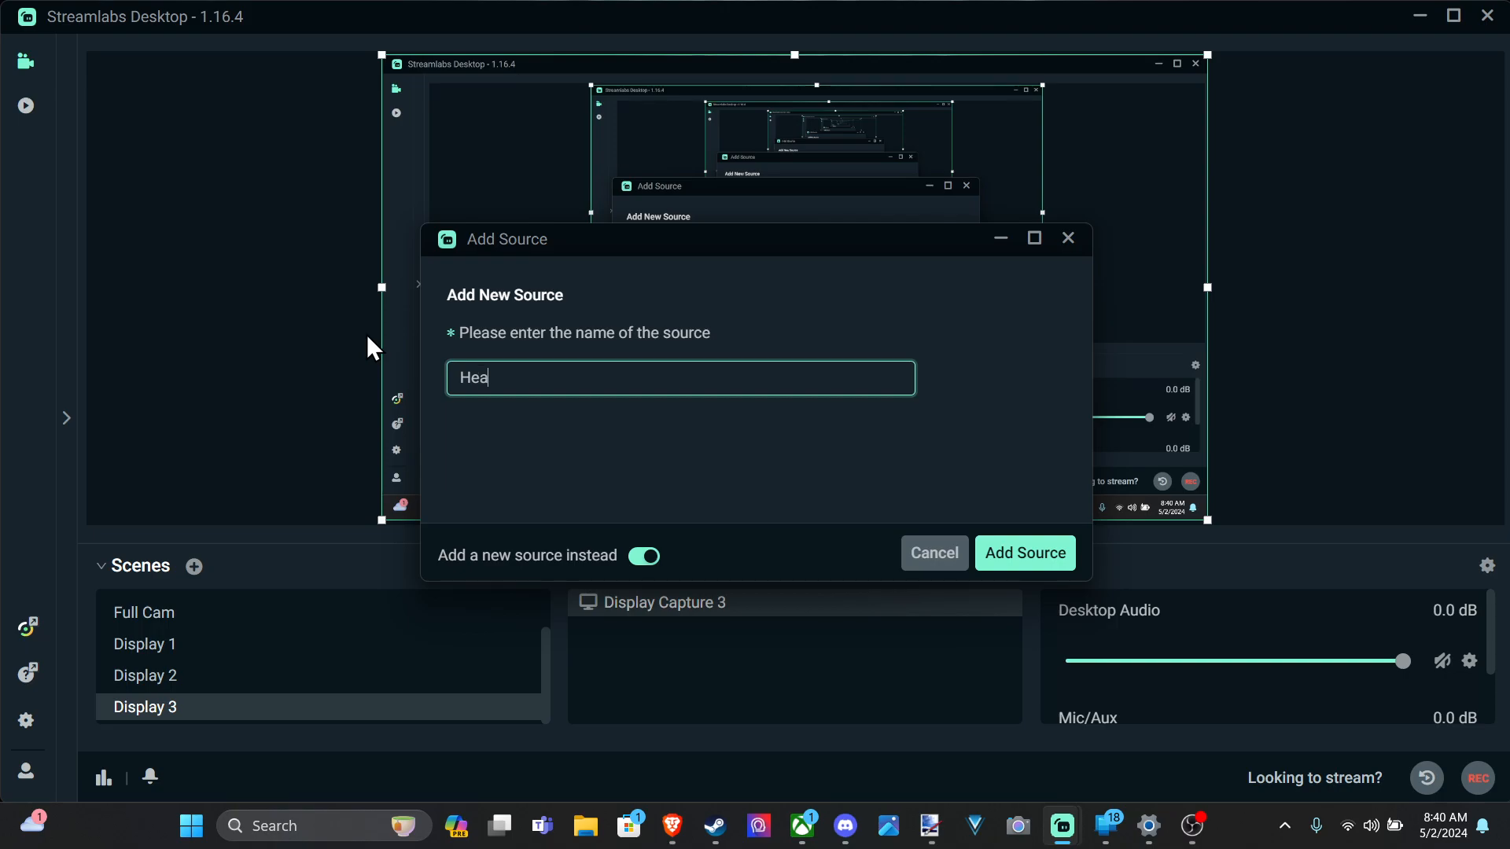
{"action": "type", "text": "dset Mic"}
{"action": "left_click", "coordinate": [992, 569]}
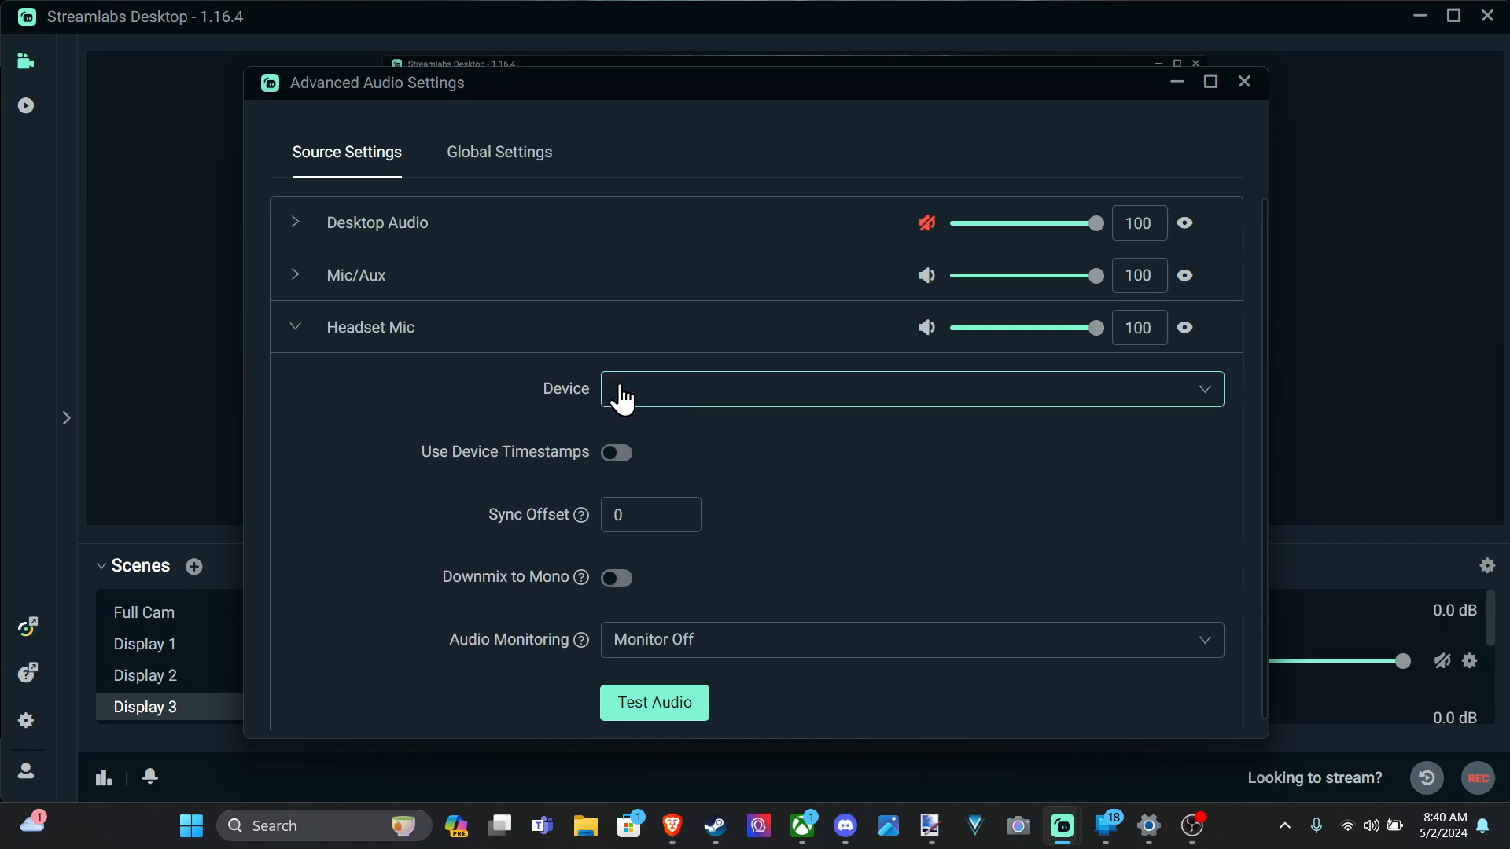
- Set the Headset Mic source's device to Headset Microphone (Xbox Wireless Headset) and close the audio settings
{"action": "left_click", "coordinate": [793, 405]}
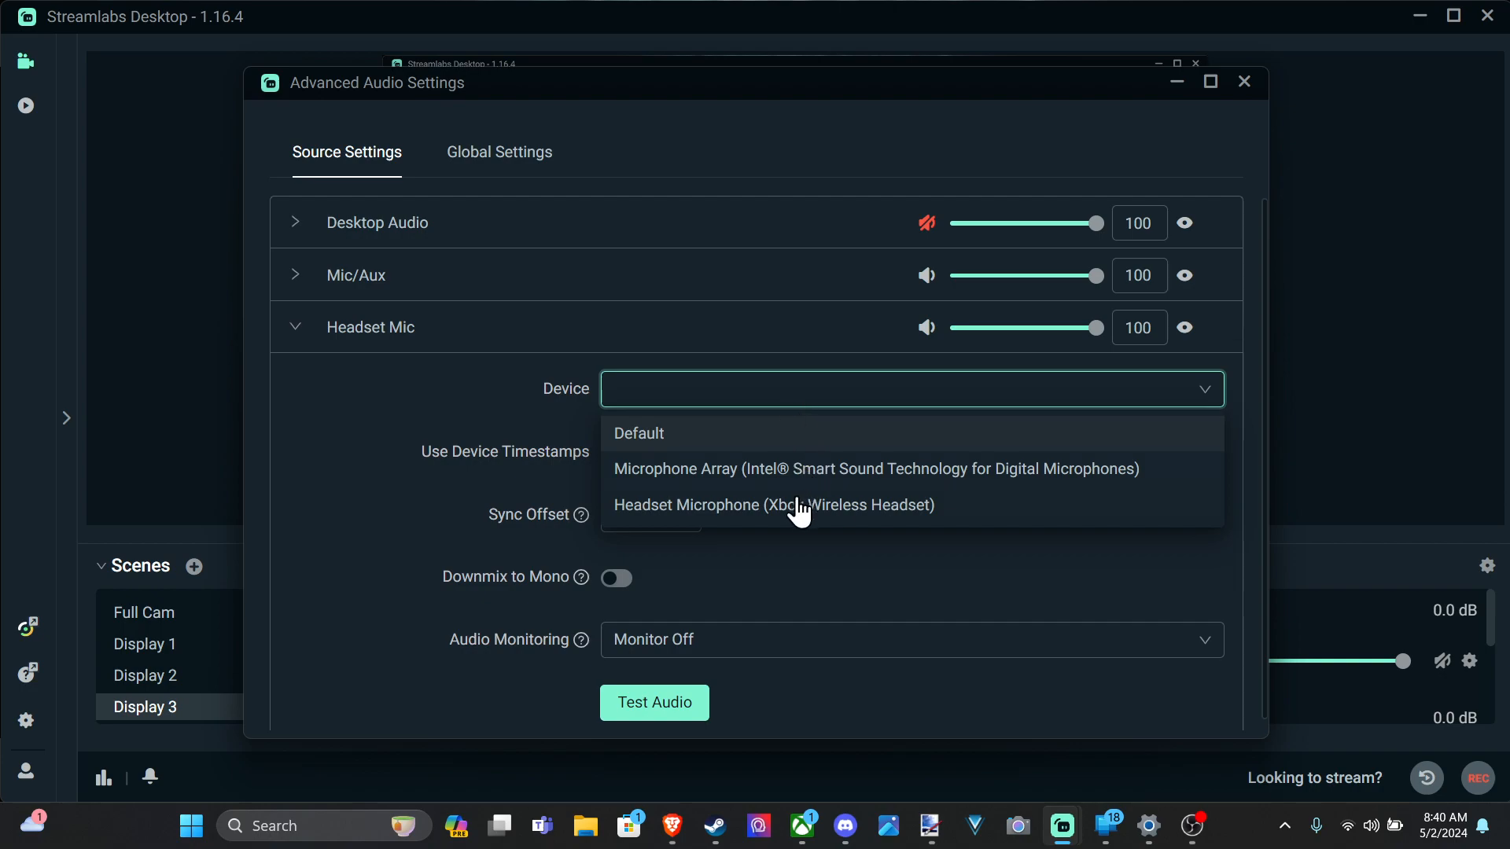
{"action": "left_click", "coordinate": [855, 511]}
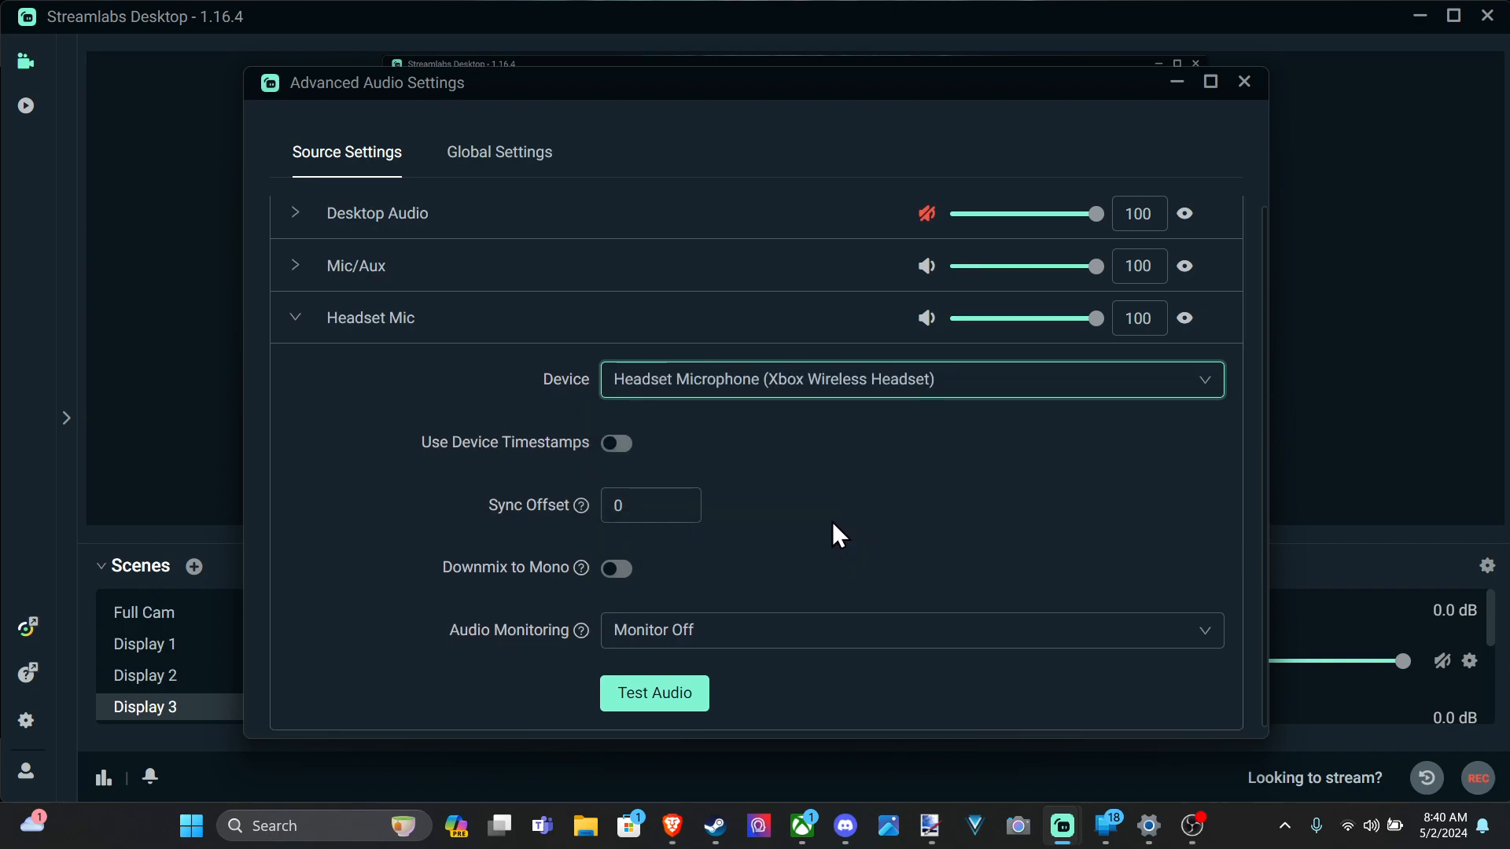
{"action": "left_click", "coordinate": [1244, 83]}
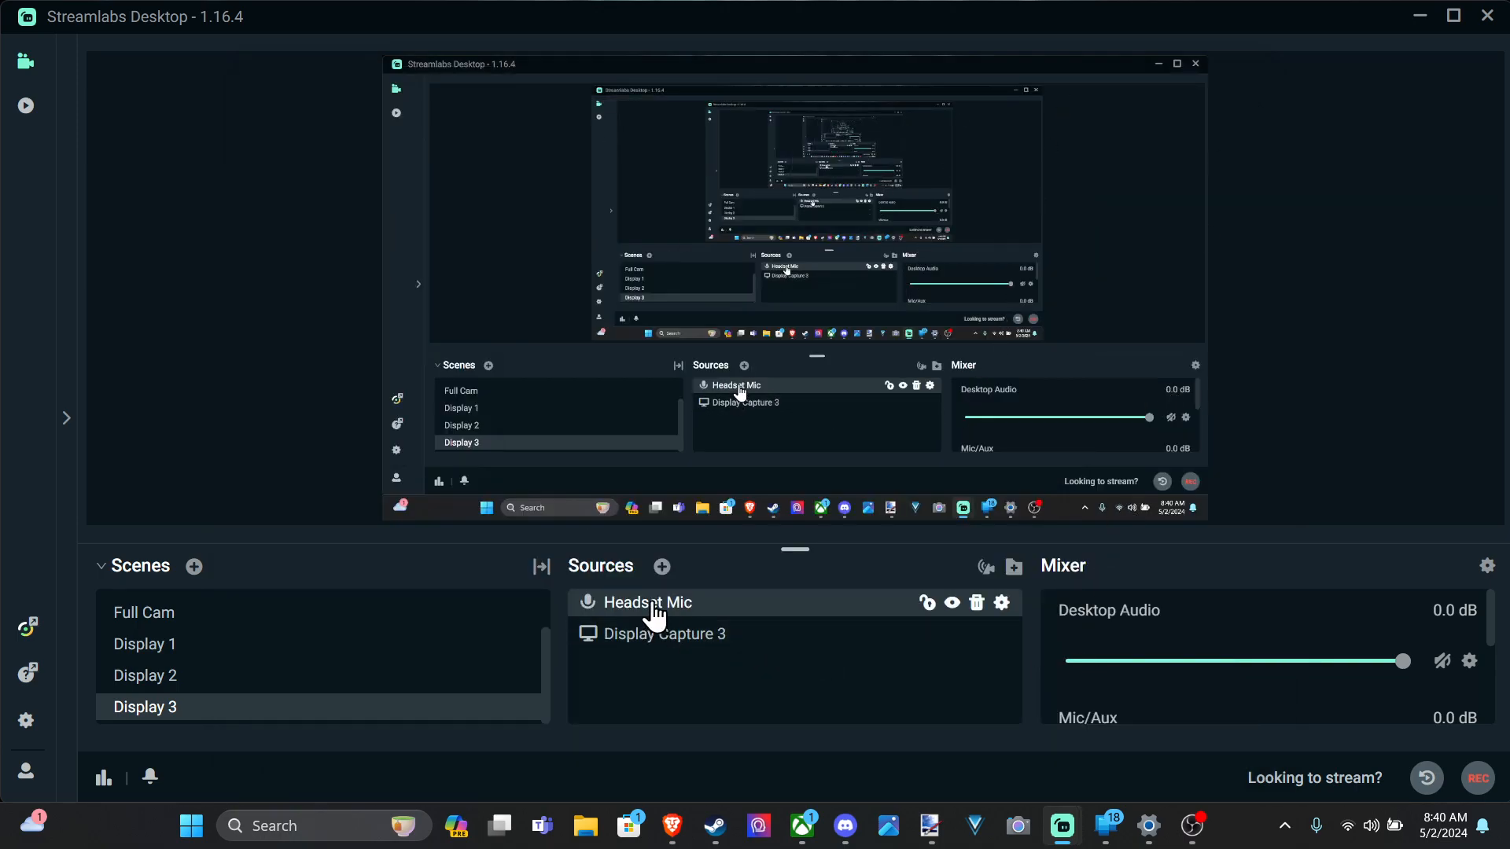
- Hide the Mic/Aux channel from the mixer
{"action": "scroll", "coordinate": [1180, 681], "scroll_direction": "down", "scroll_amount": 2}
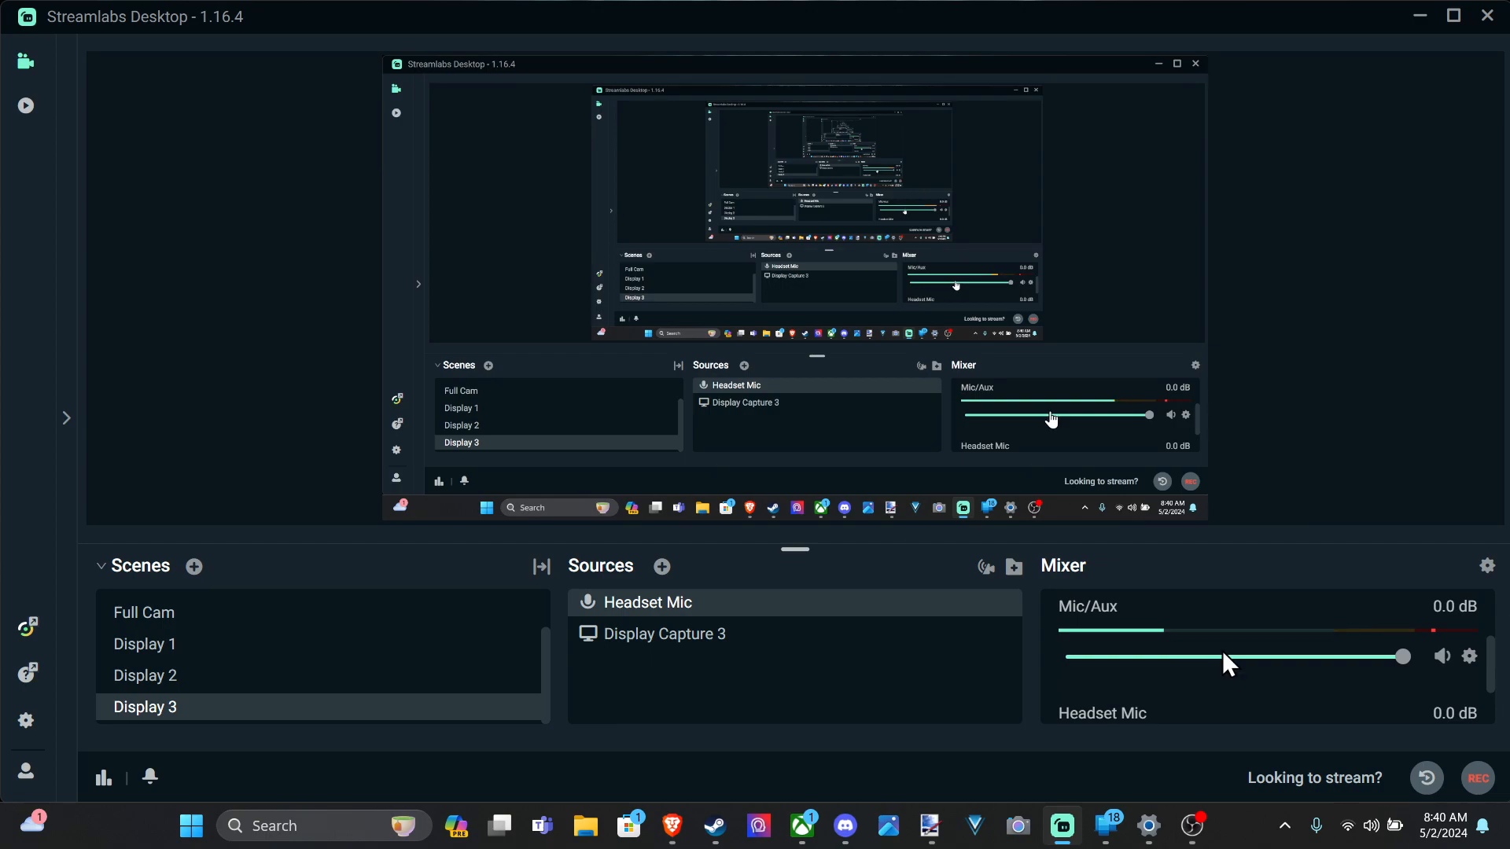
{"action": "scroll", "coordinate": [1162, 639], "scroll_direction": "down", "scroll_amount": 2}
{"action": "scroll", "coordinate": [1167, 653], "scroll_direction": "up", "scroll_amount": 1}
{"action": "scroll", "coordinate": [1132, 668], "scroll_direction": "down", "scroll_amount": 1}
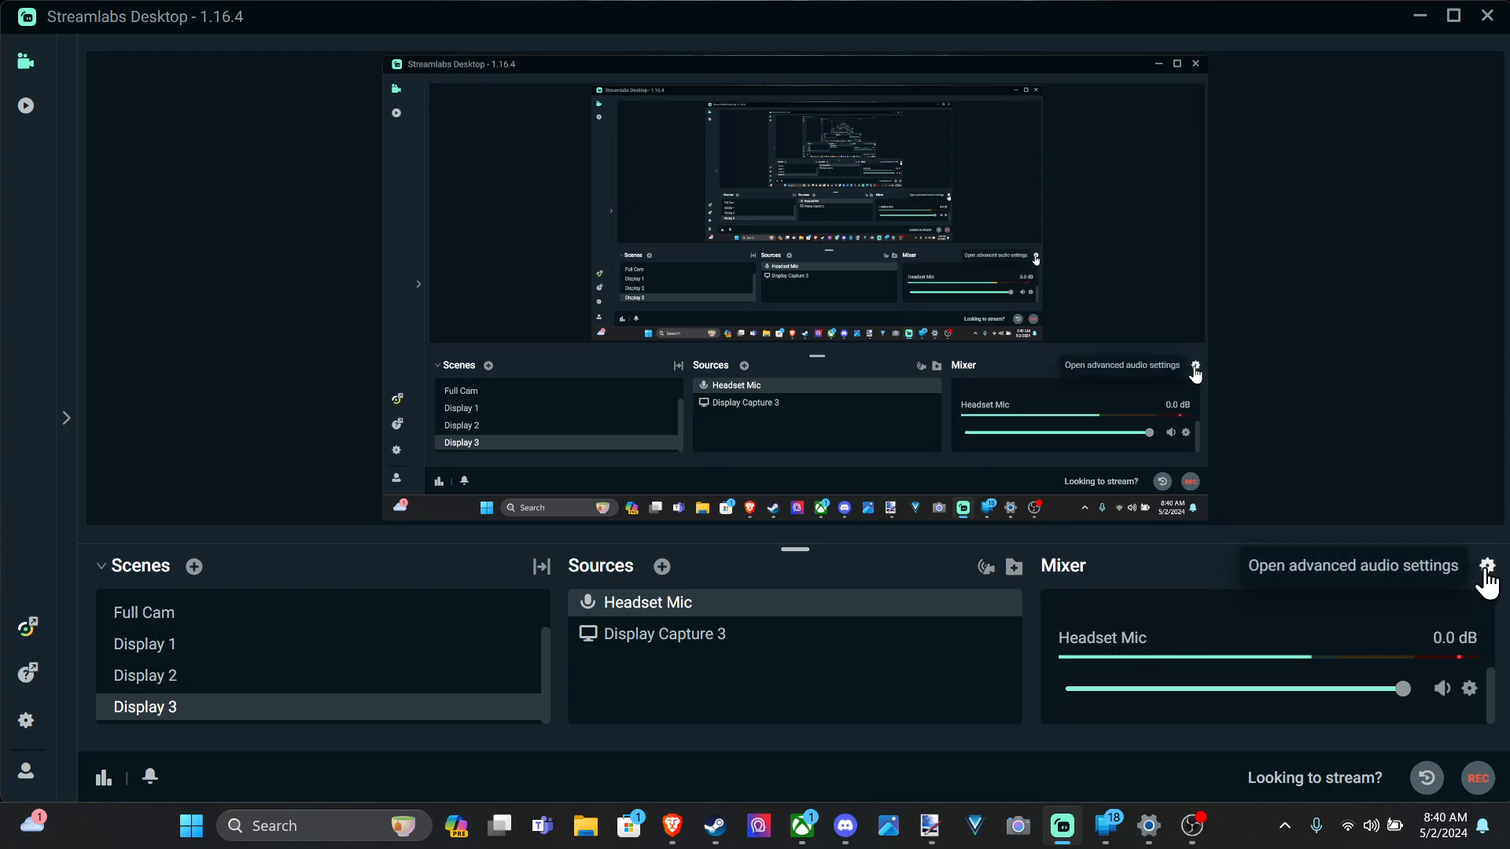
{"action": "left_click", "coordinate": [1470, 689]}
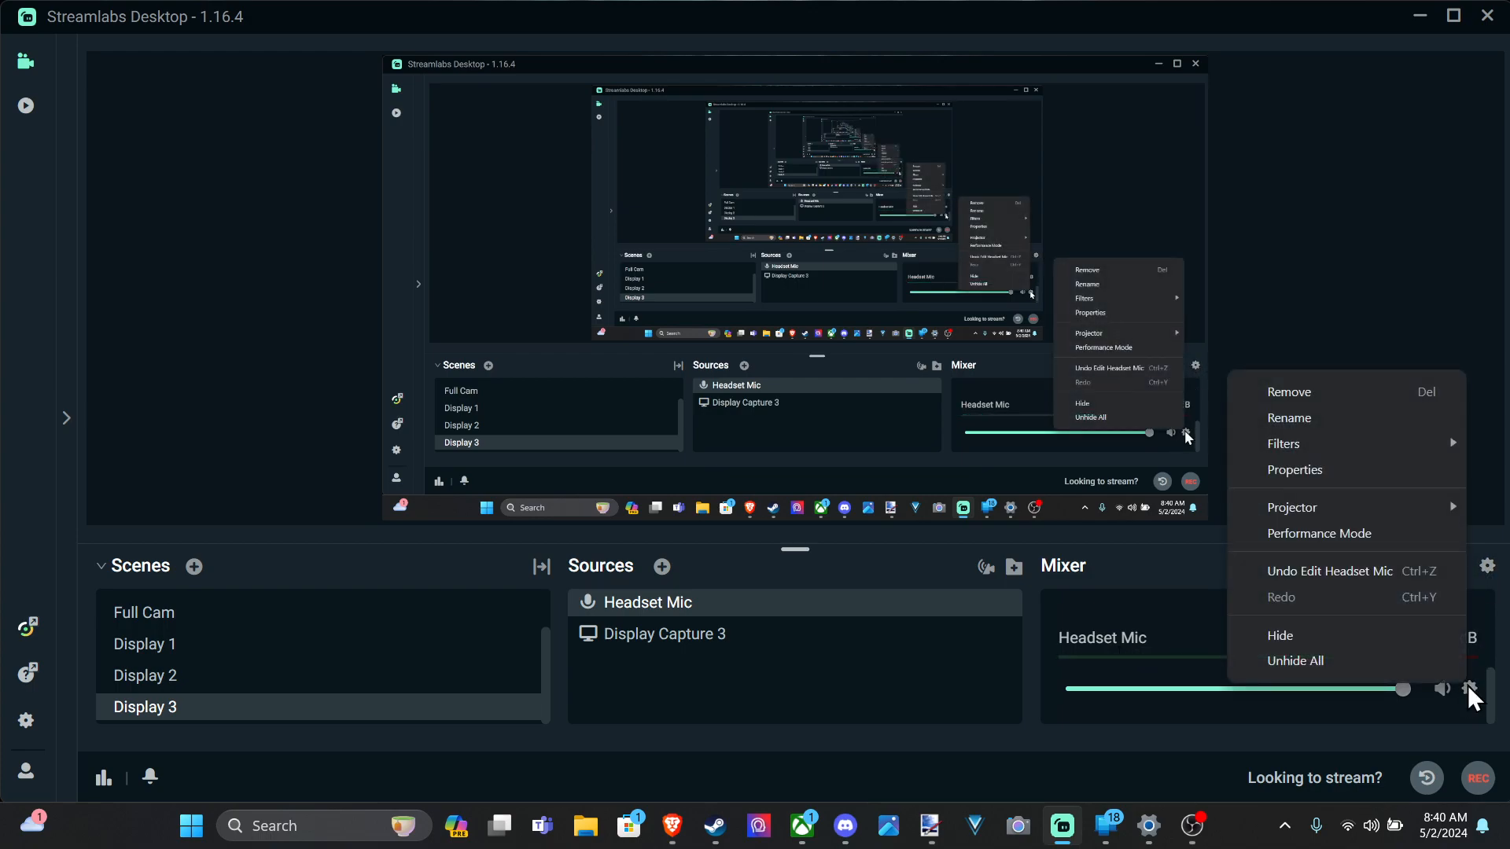
{"action": "left_click", "coordinate": [983, 702]}
{"action": "scroll", "coordinate": [1176, 665], "scroll_direction": "up", "scroll_amount": 1}
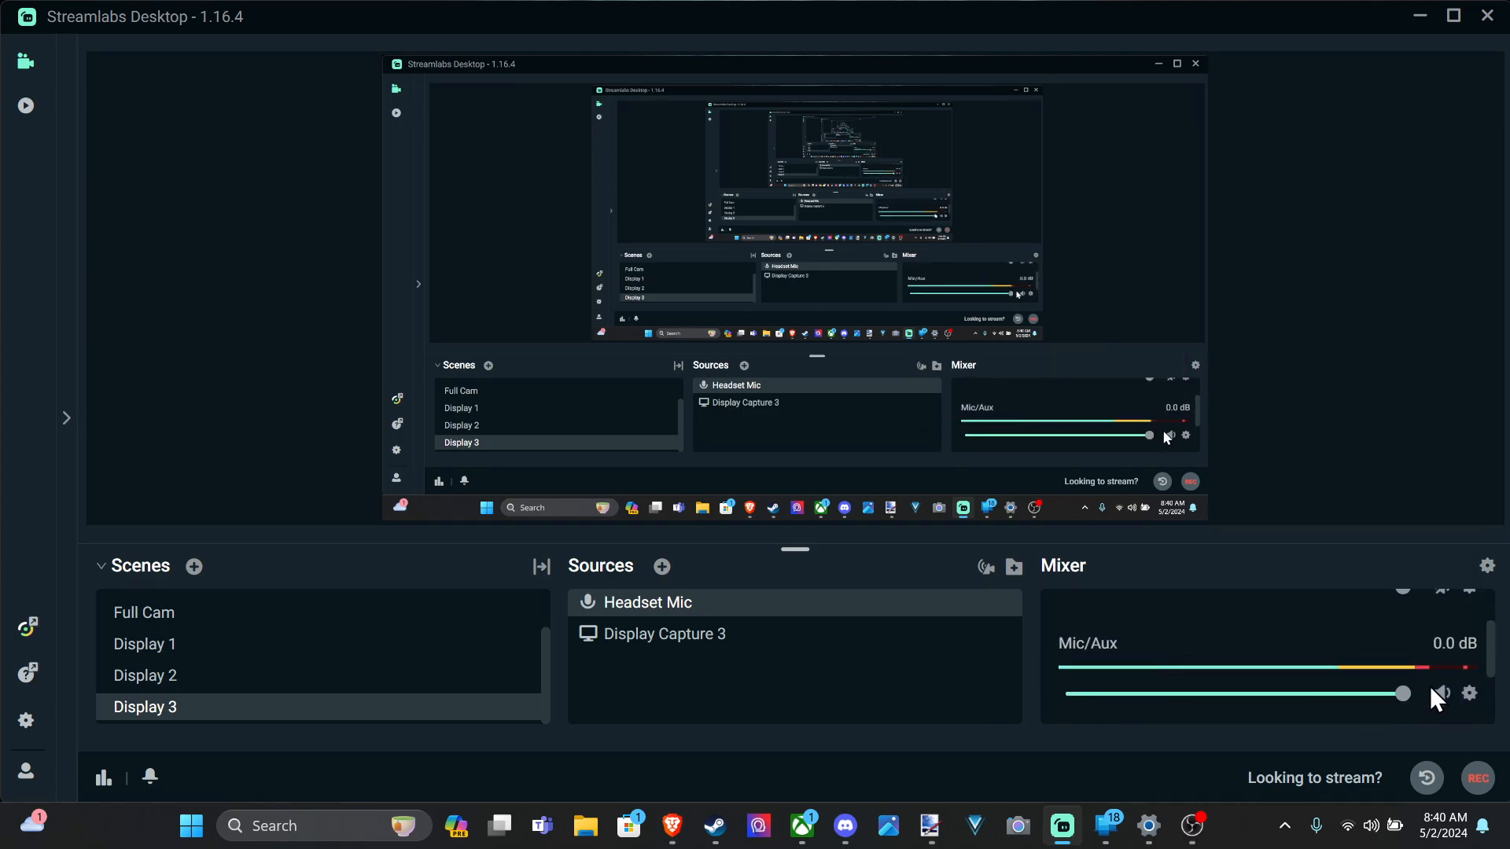
{"action": "right_click", "coordinate": [1471, 694]}
{"action": "left_click", "coordinate": [1382, 657]}
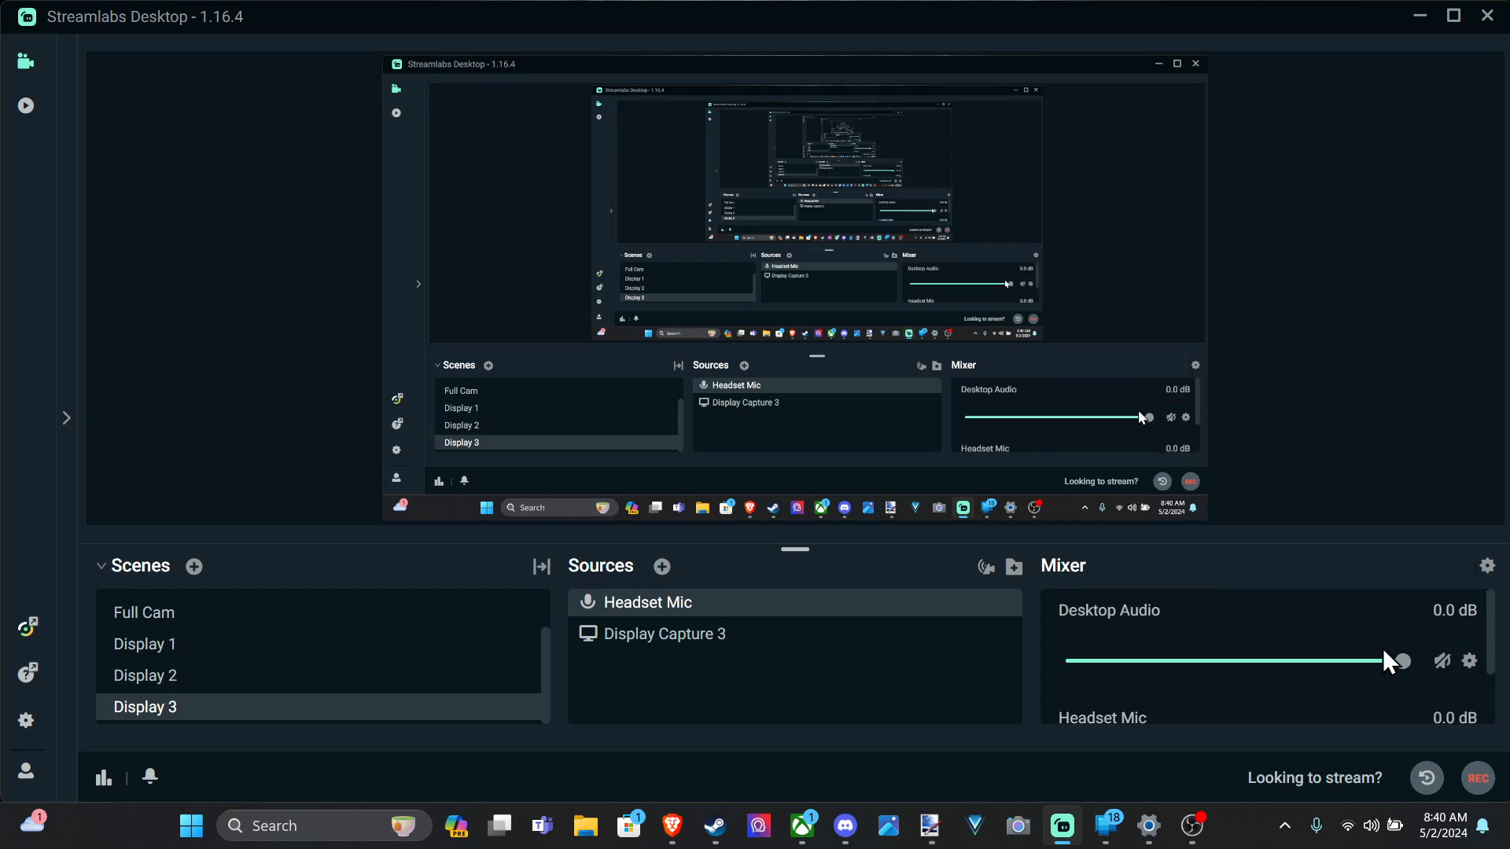
- Open the advanced audio settings, expand Mic/Aux, and toggle its mixer visibility on and back off
{"action": "left_click", "coordinate": [1486, 567]}
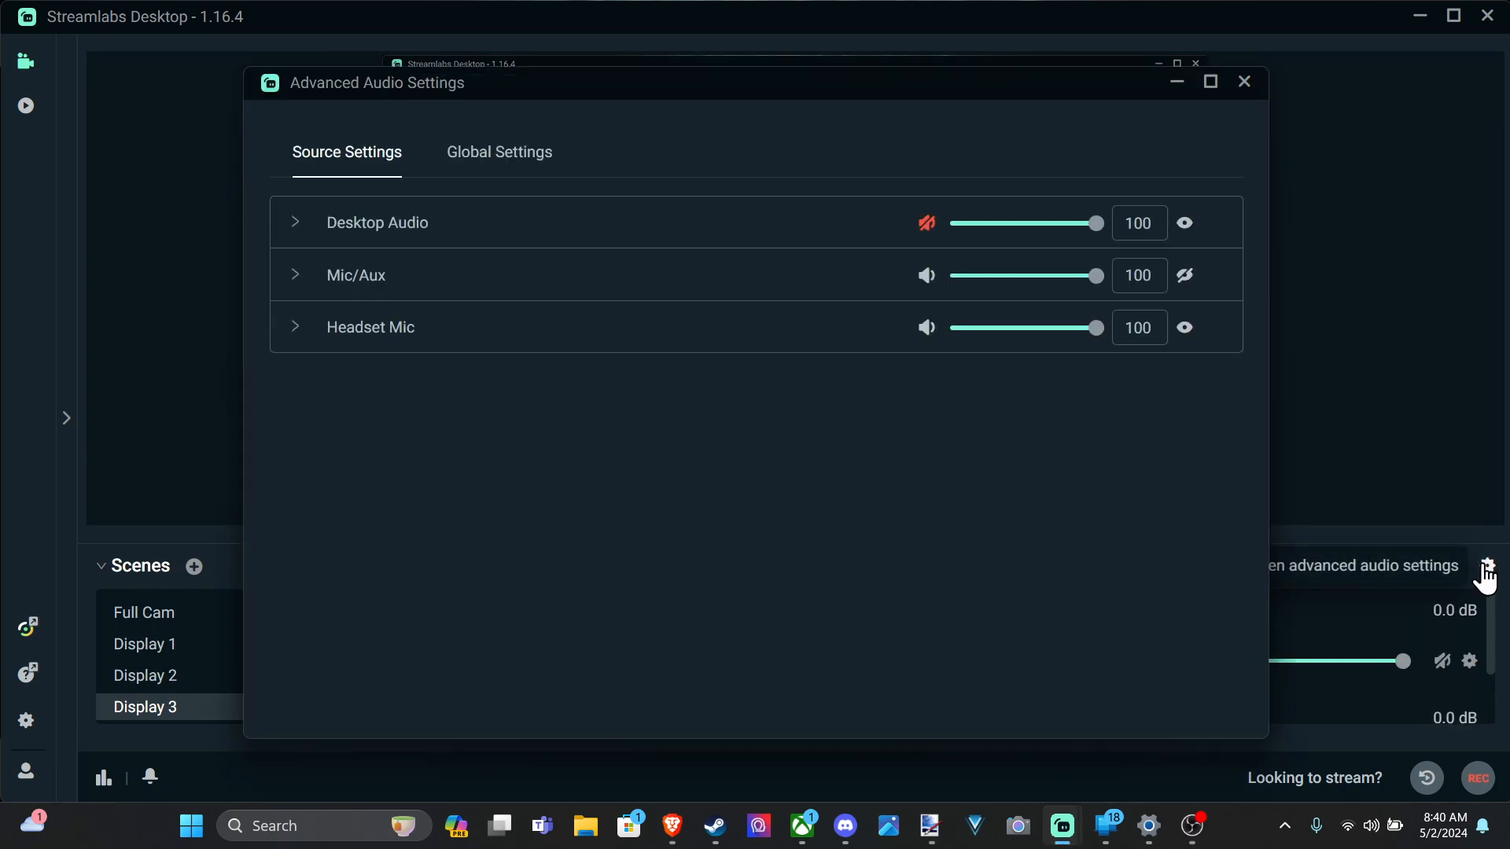
{"action": "right_click", "coordinate": [1483, 566]}
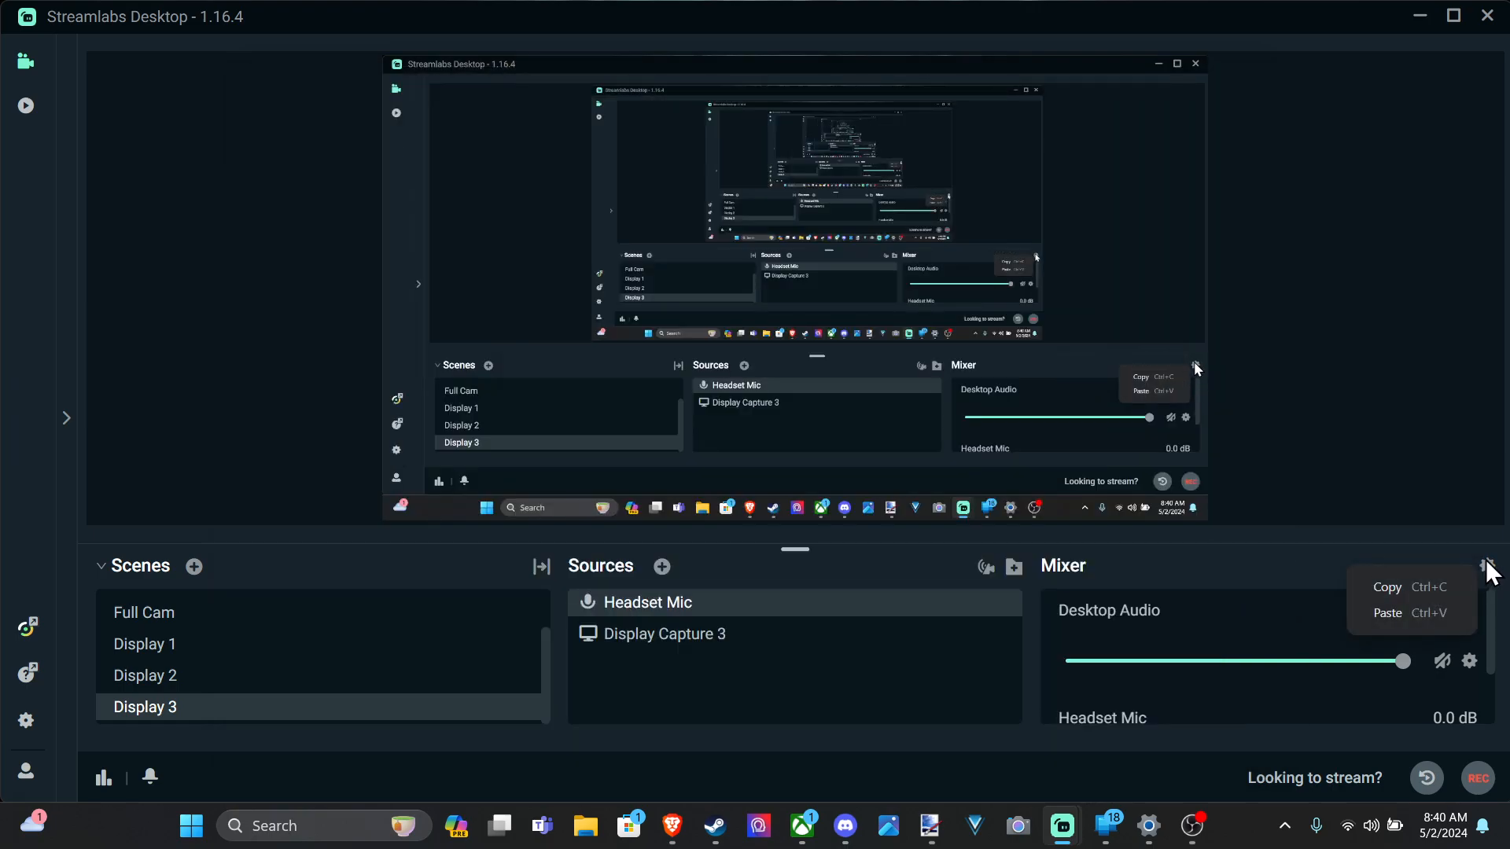
{"action": "left_click", "coordinate": [1487, 559]}
{"action": "left_click", "coordinate": [1487, 566]}
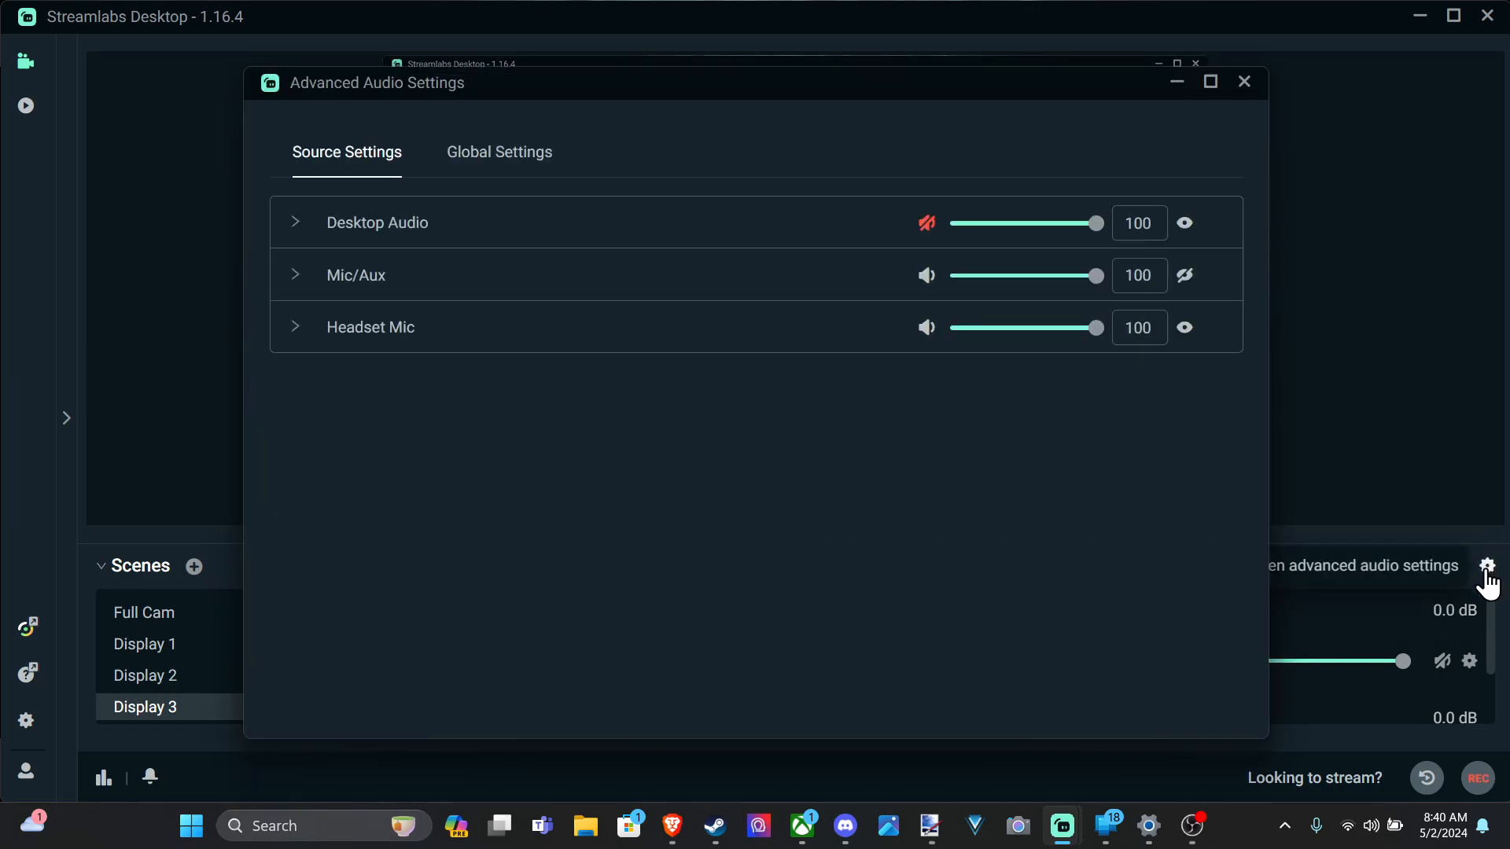
{"action": "left_click", "coordinate": [289, 288]}
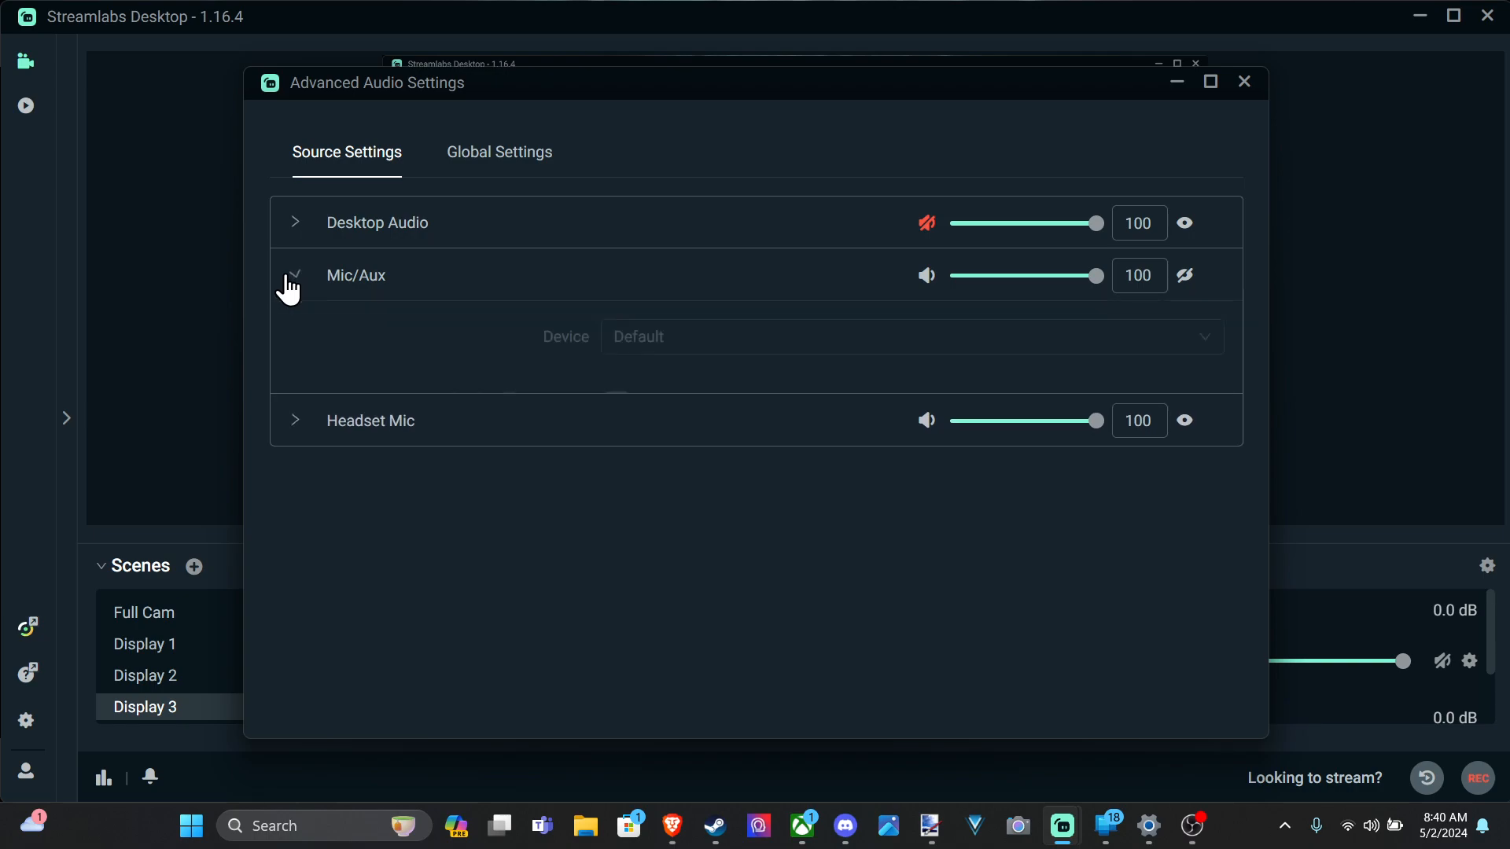
{"action": "left_click", "coordinate": [1186, 277]}
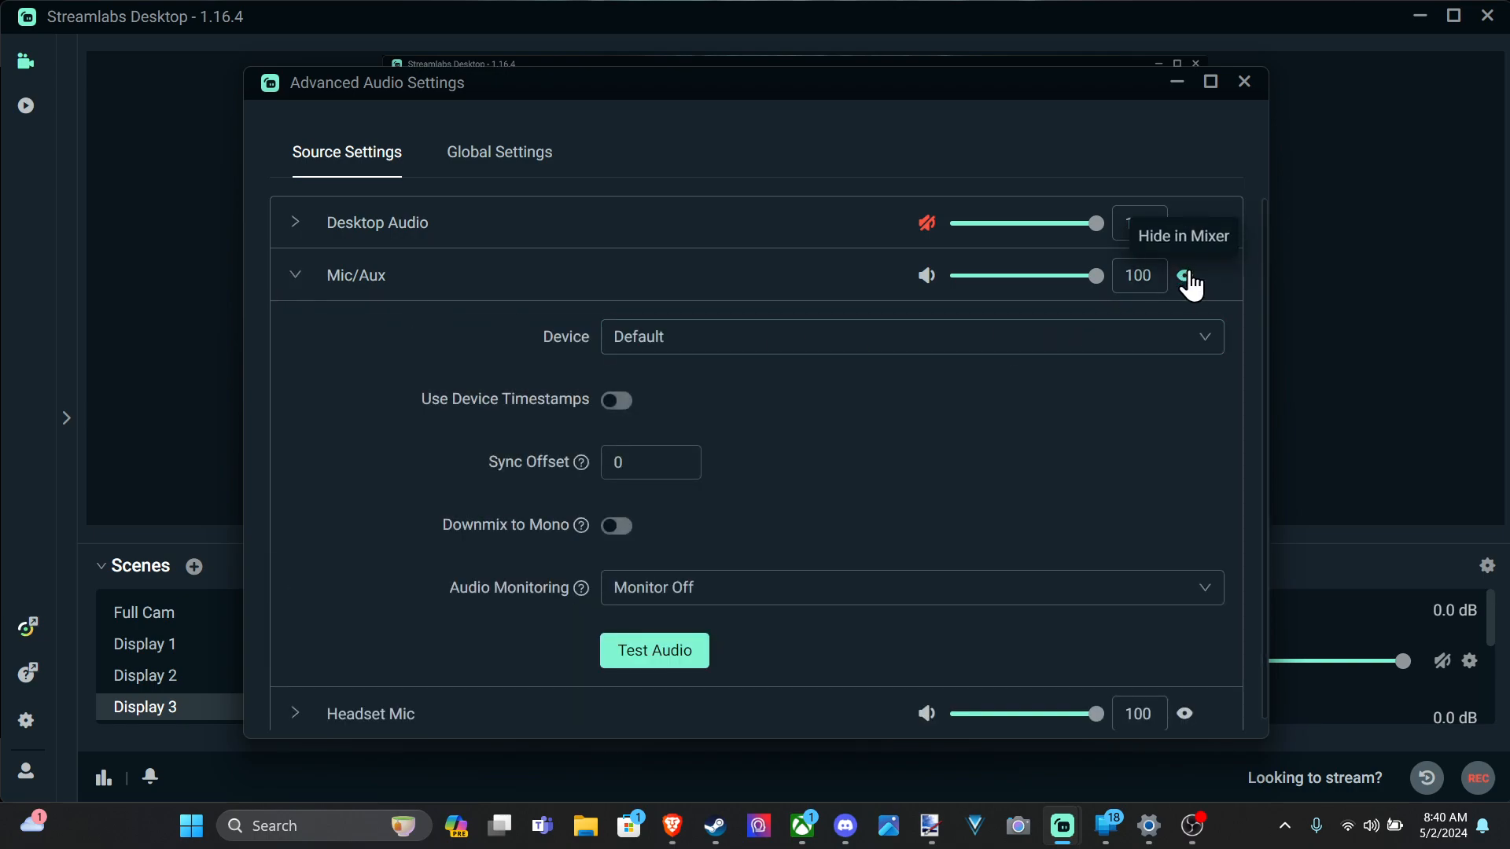
{"action": "left_click", "coordinate": [1186, 277]}
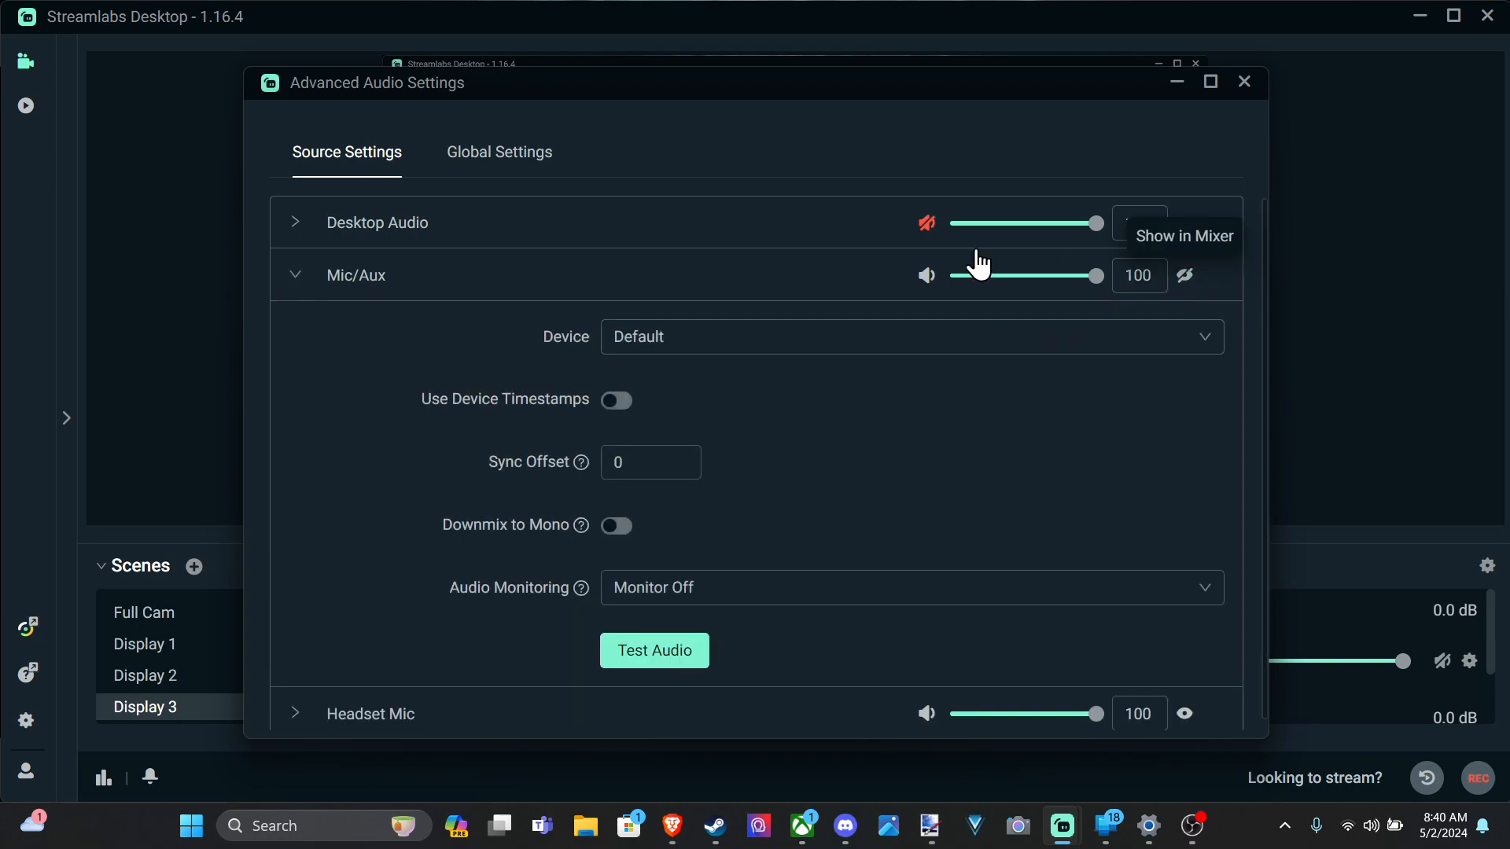
- Review the device choices for Mic/Aux without changing them, and mute that source
{"action": "left_click", "coordinate": [680, 342]}
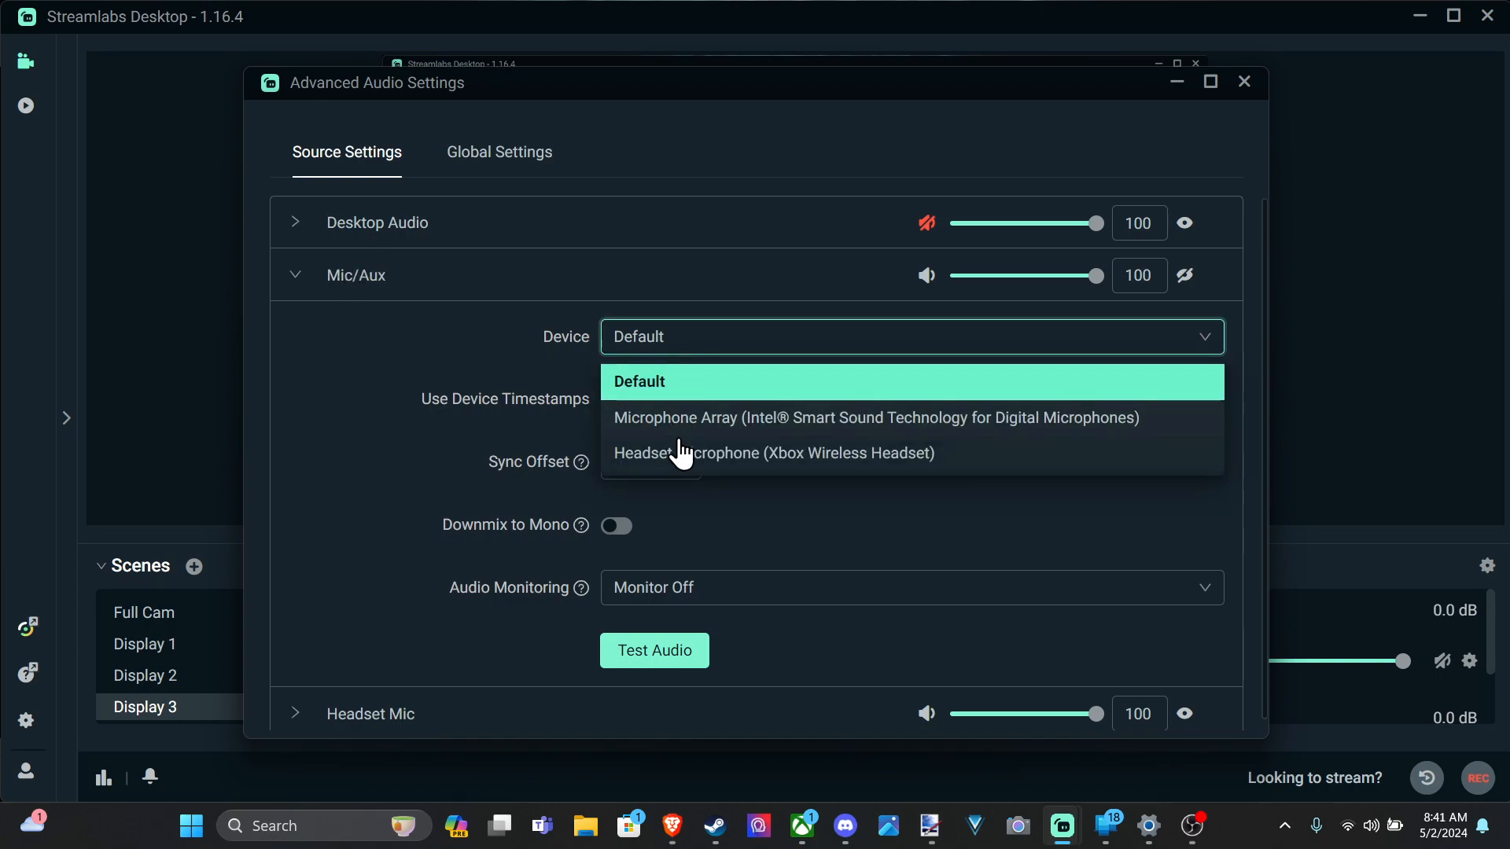
{"action": "left_click", "coordinate": [669, 353]}
{"action": "left_click", "coordinate": [297, 279]}
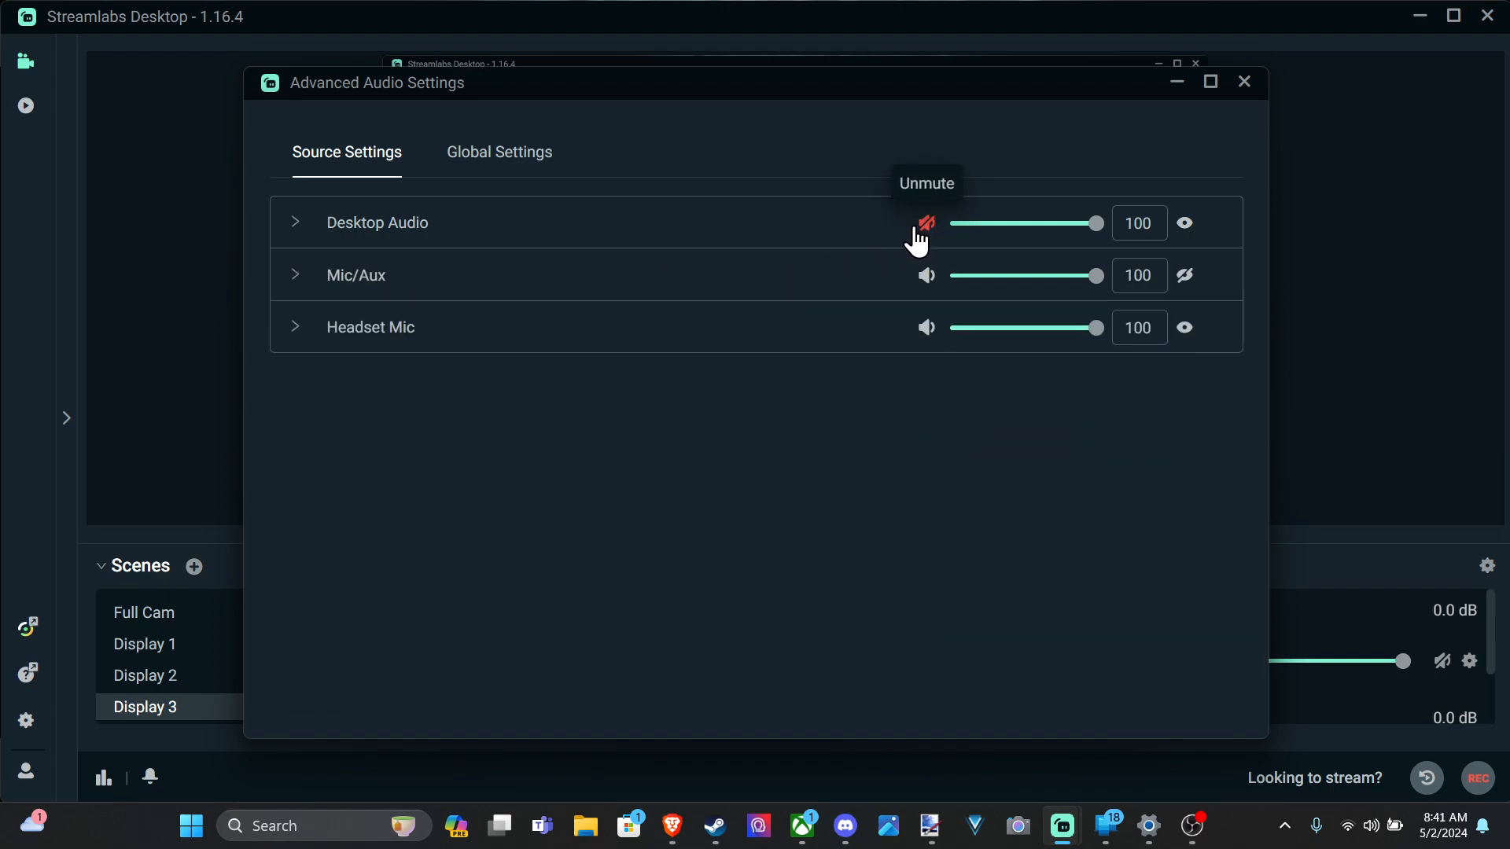
{"action": "left_click", "coordinate": [926, 279]}
- Expand Headset Mic in the advanced audio settings and review its device, sync offset, mono downmix and audio monitoring options
{"action": "left_click", "coordinate": [296, 331]}
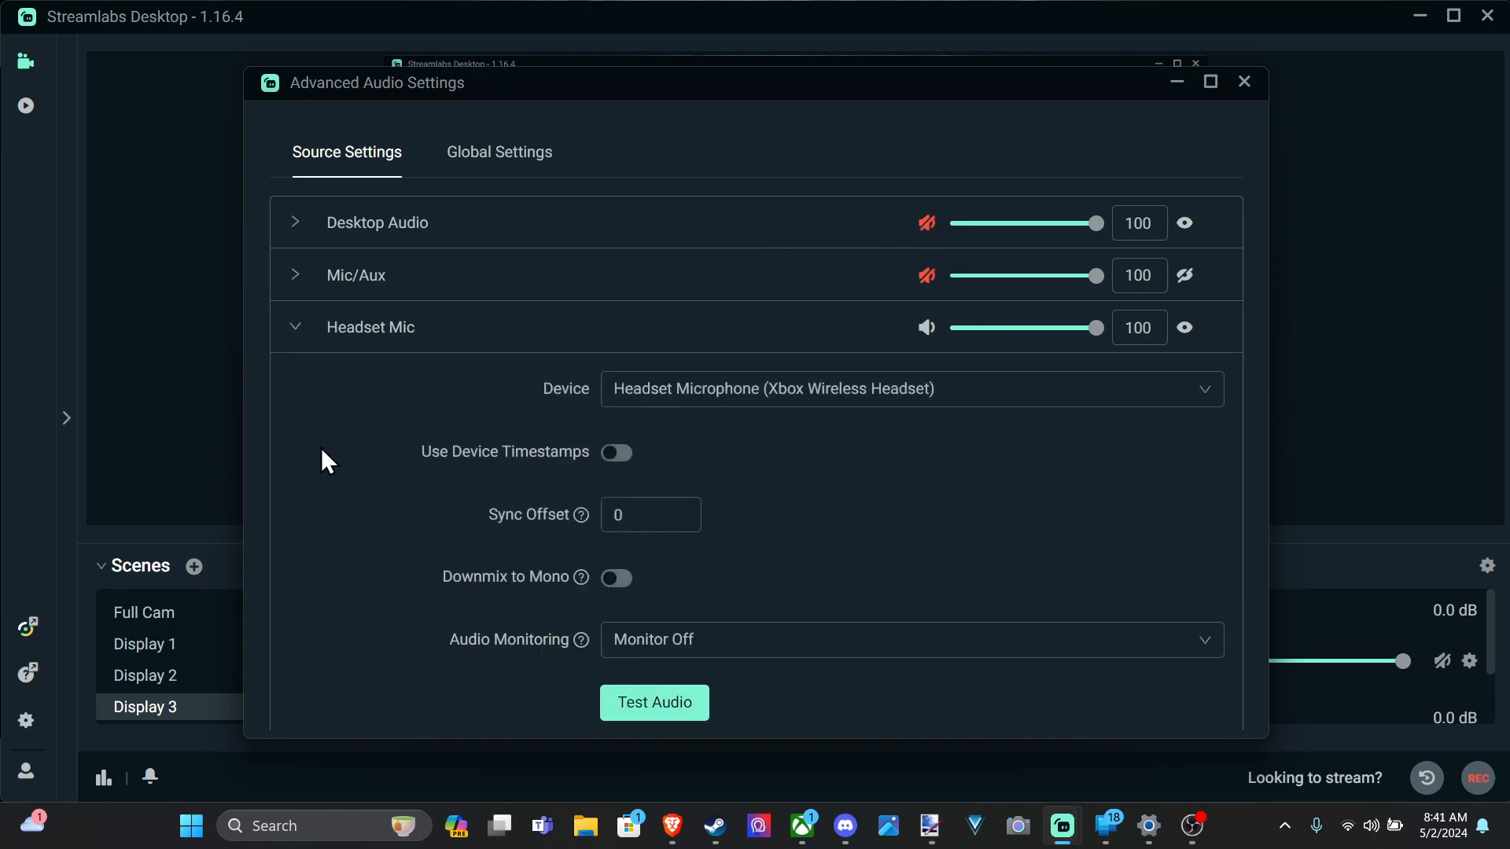
{"action": "scroll", "coordinate": [814, 541], "scroll_direction": "down", "scroll_amount": 1}
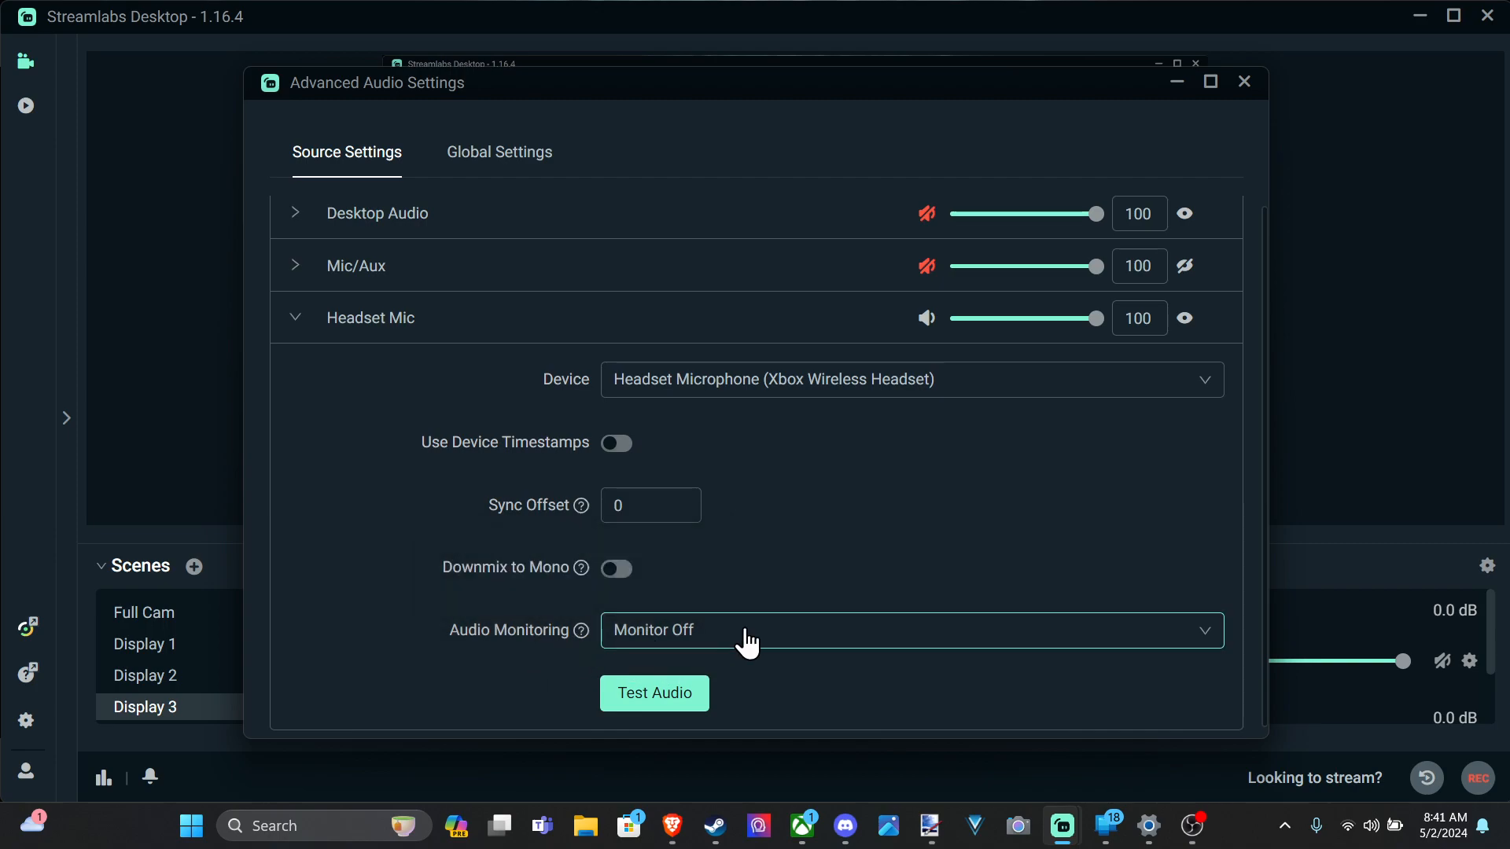
{"action": "scroll", "coordinate": [743, 641], "scroll_direction": "up", "scroll_amount": 1}
{"action": "scroll", "coordinate": [747, 643], "scroll_direction": "down", "scroll_amount": 1}
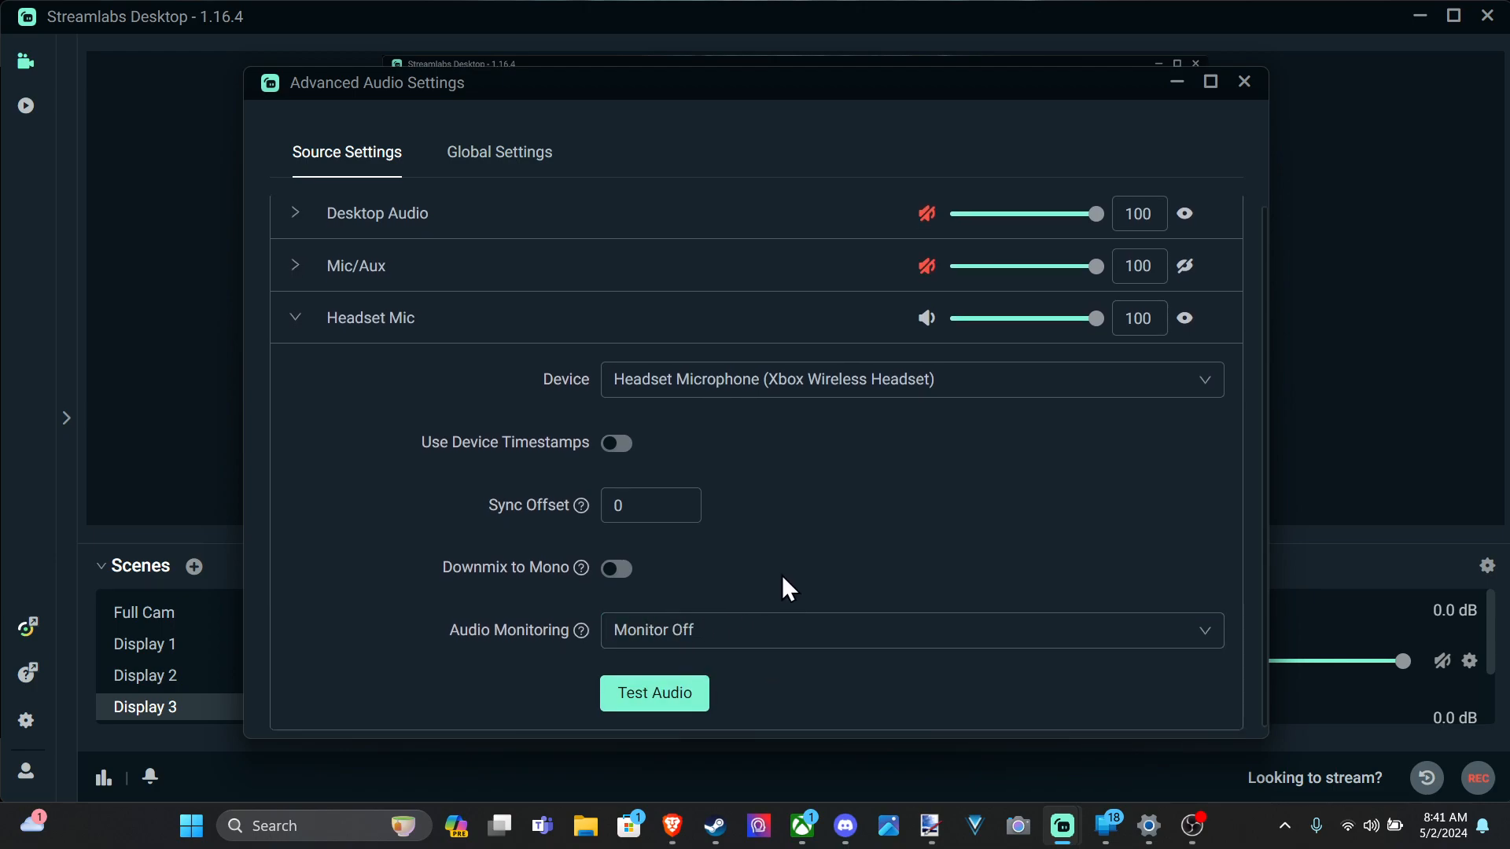
{"action": "scroll", "coordinate": [818, 582], "scroll_direction": "up", "scroll_amount": 1}
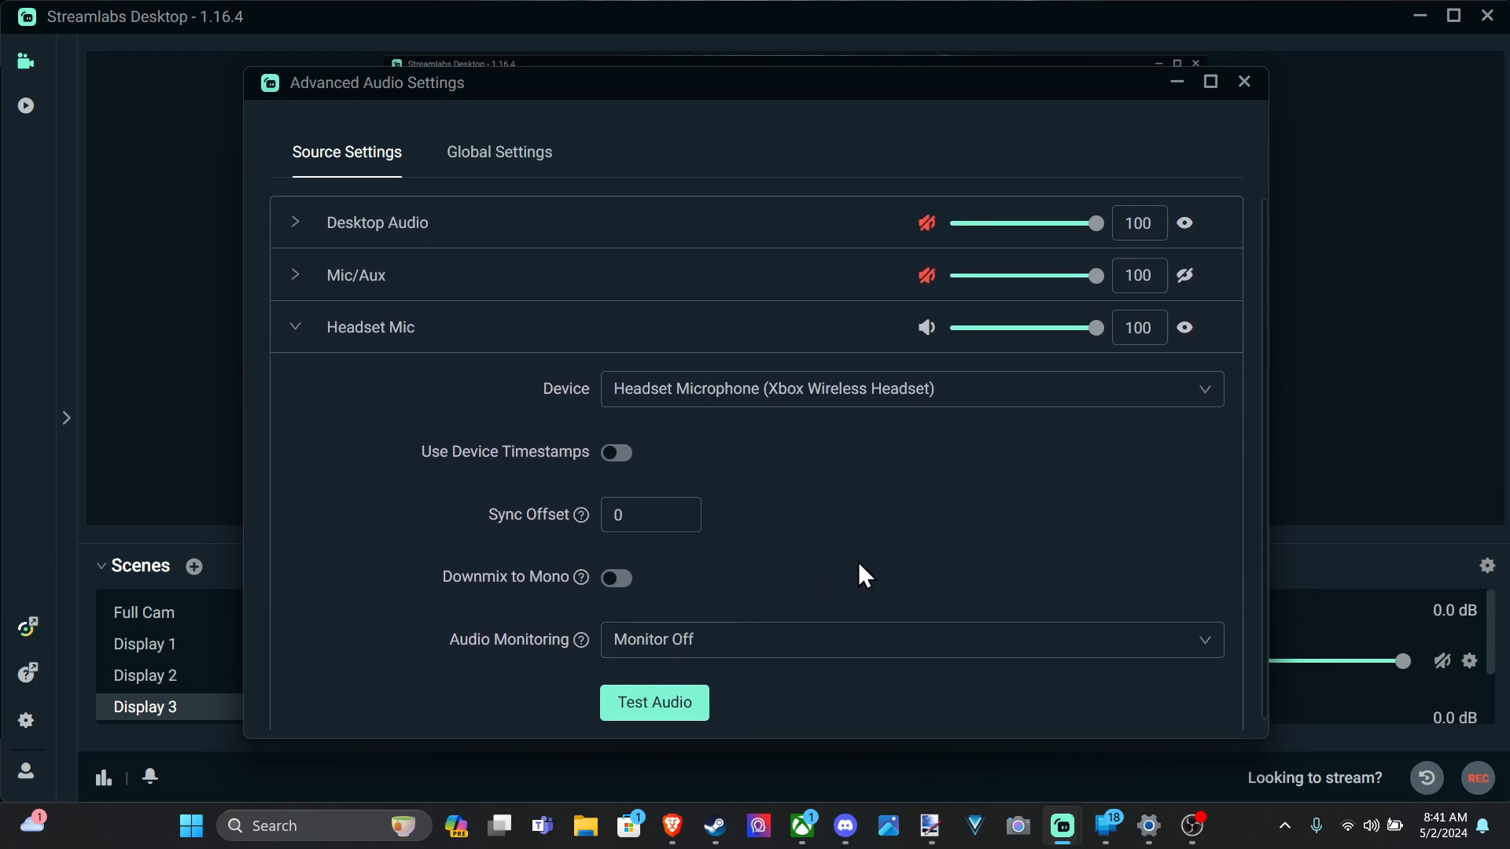
- Hide the Desktop Audio channel from the mixer, close the advanced audio settings, and enlarge the area showing scenes, sources and mixer
{"action": "left_click", "coordinate": [1188, 228]}
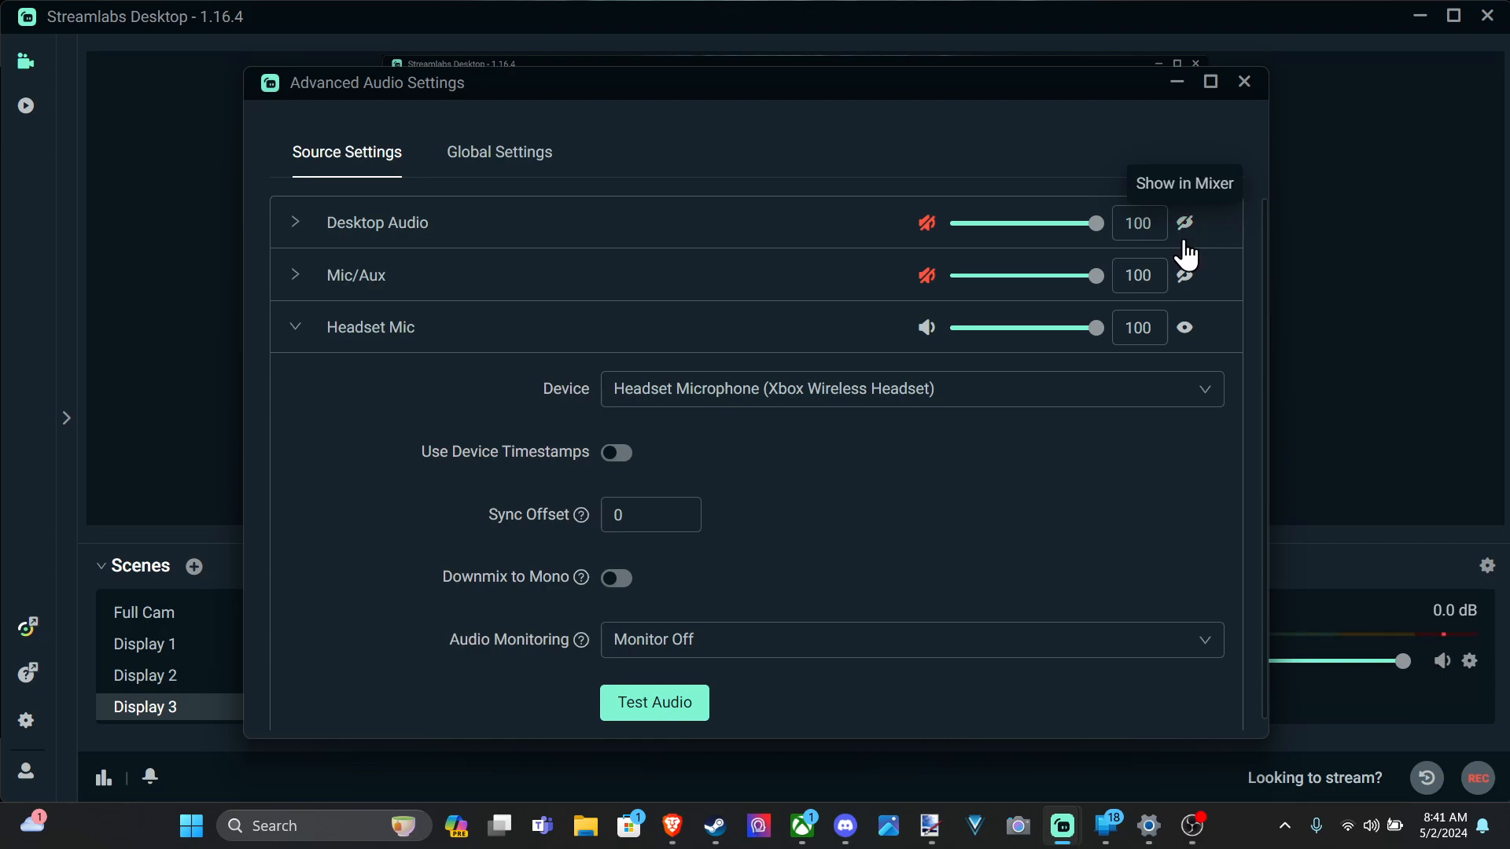
{"action": "left_click", "coordinate": [1244, 82]}
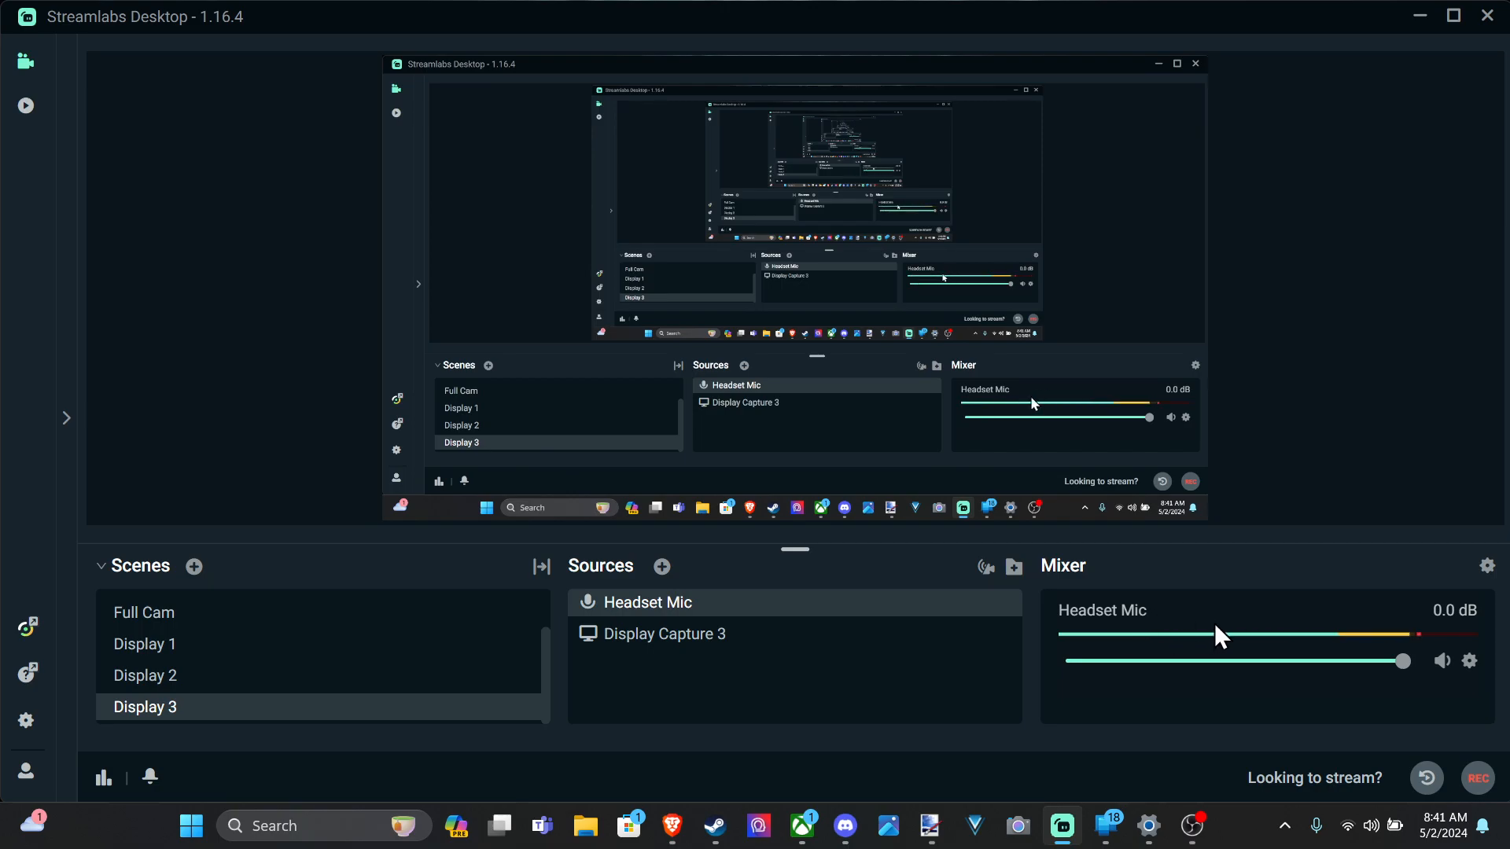
{"action": "left_click_drag", "start_coordinate": [795, 545], "coordinate": [814, 429]}
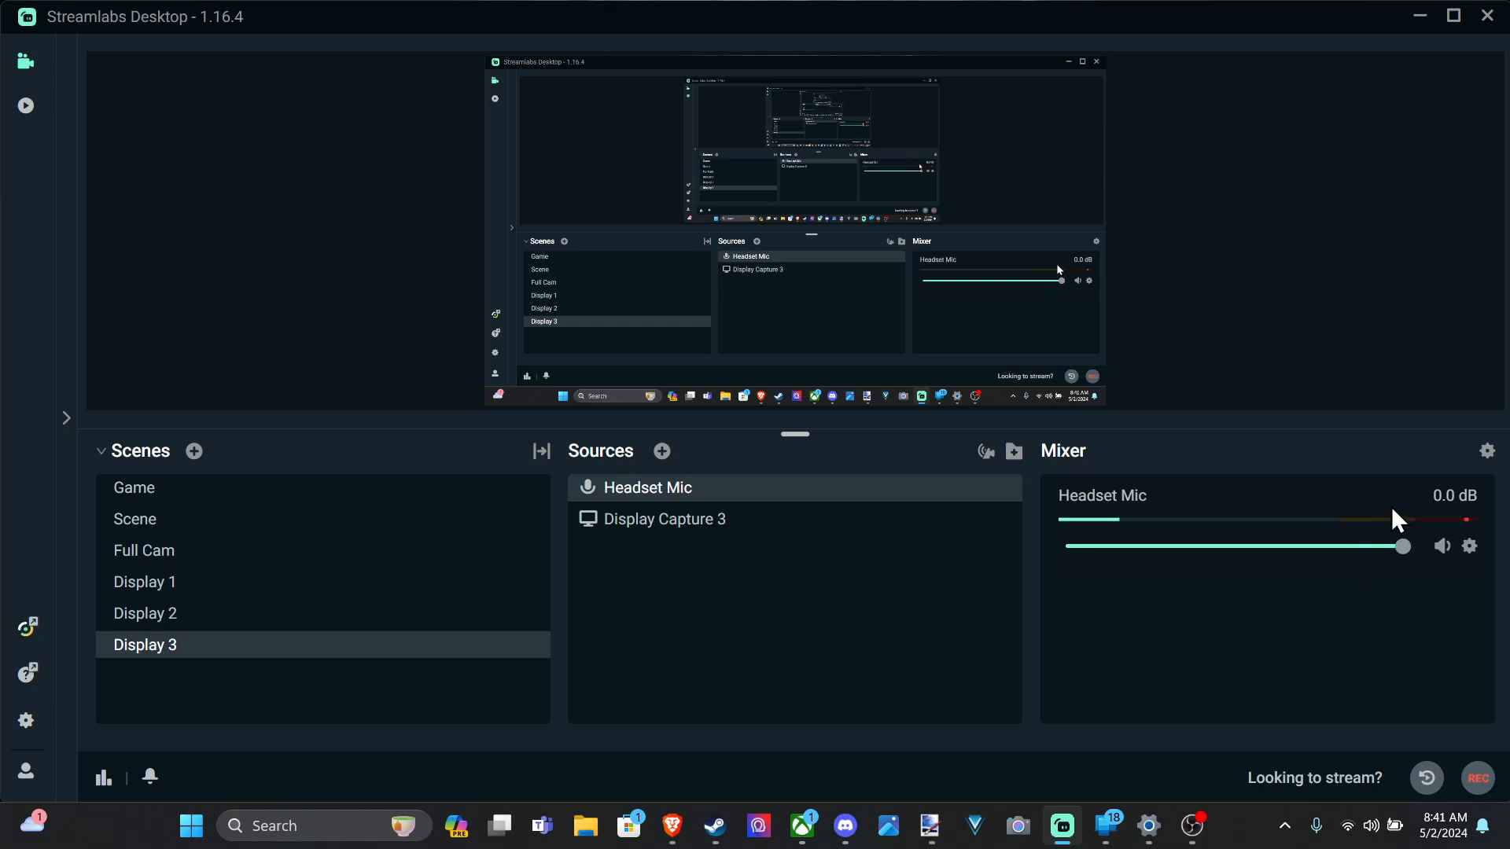
- Open the filters of the Headset Mic source and add a Noise Suppression filter under its default name
{"action": "right_click", "coordinate": [759, 507]}
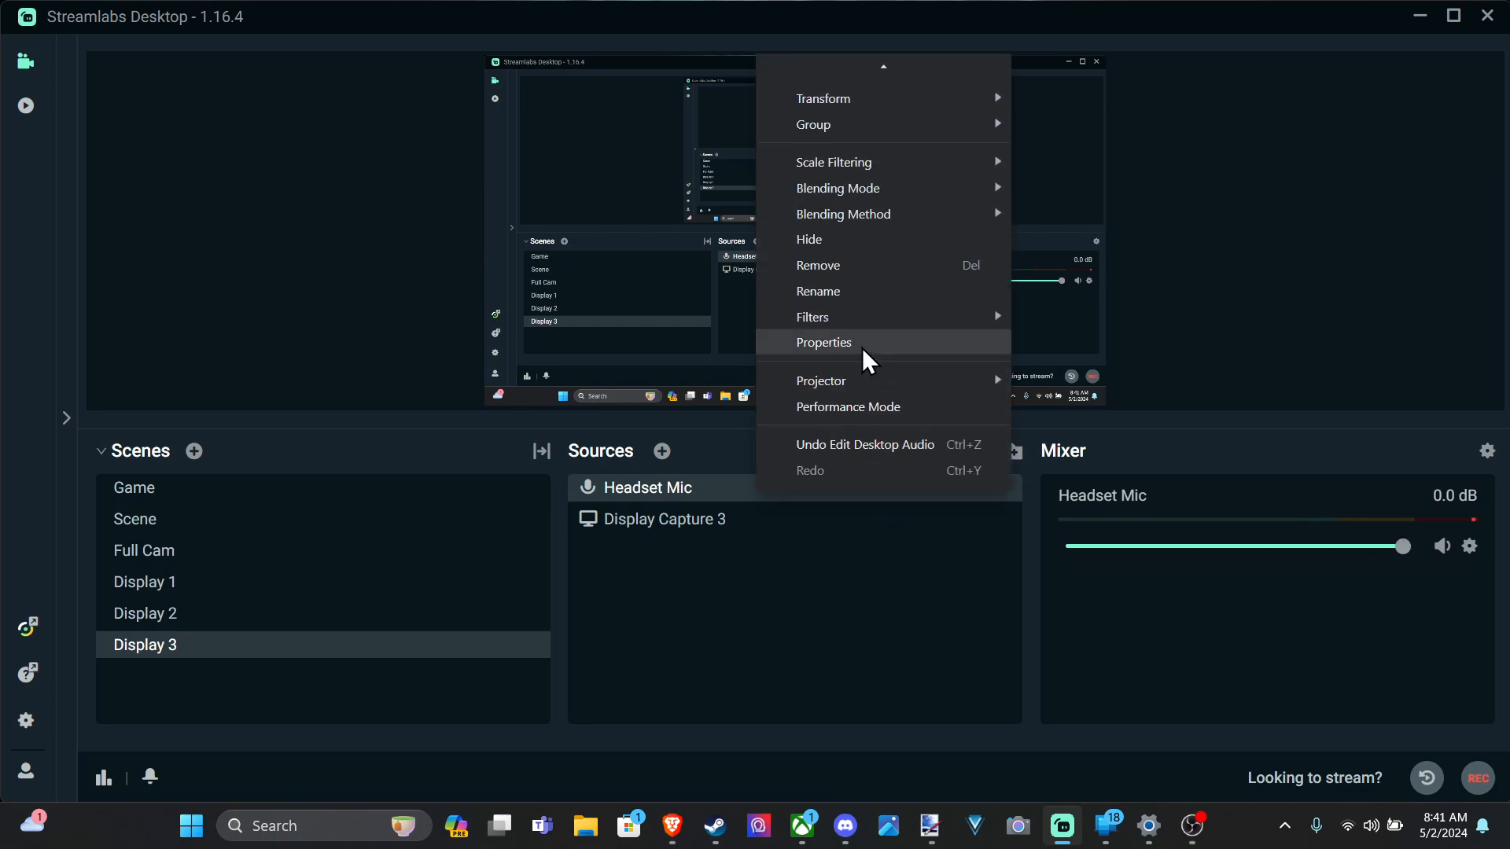
{"action": "mouse_move", "coordinate": [896, 318]}
{"action": "left_click", "coordinate": [1070, 327]}
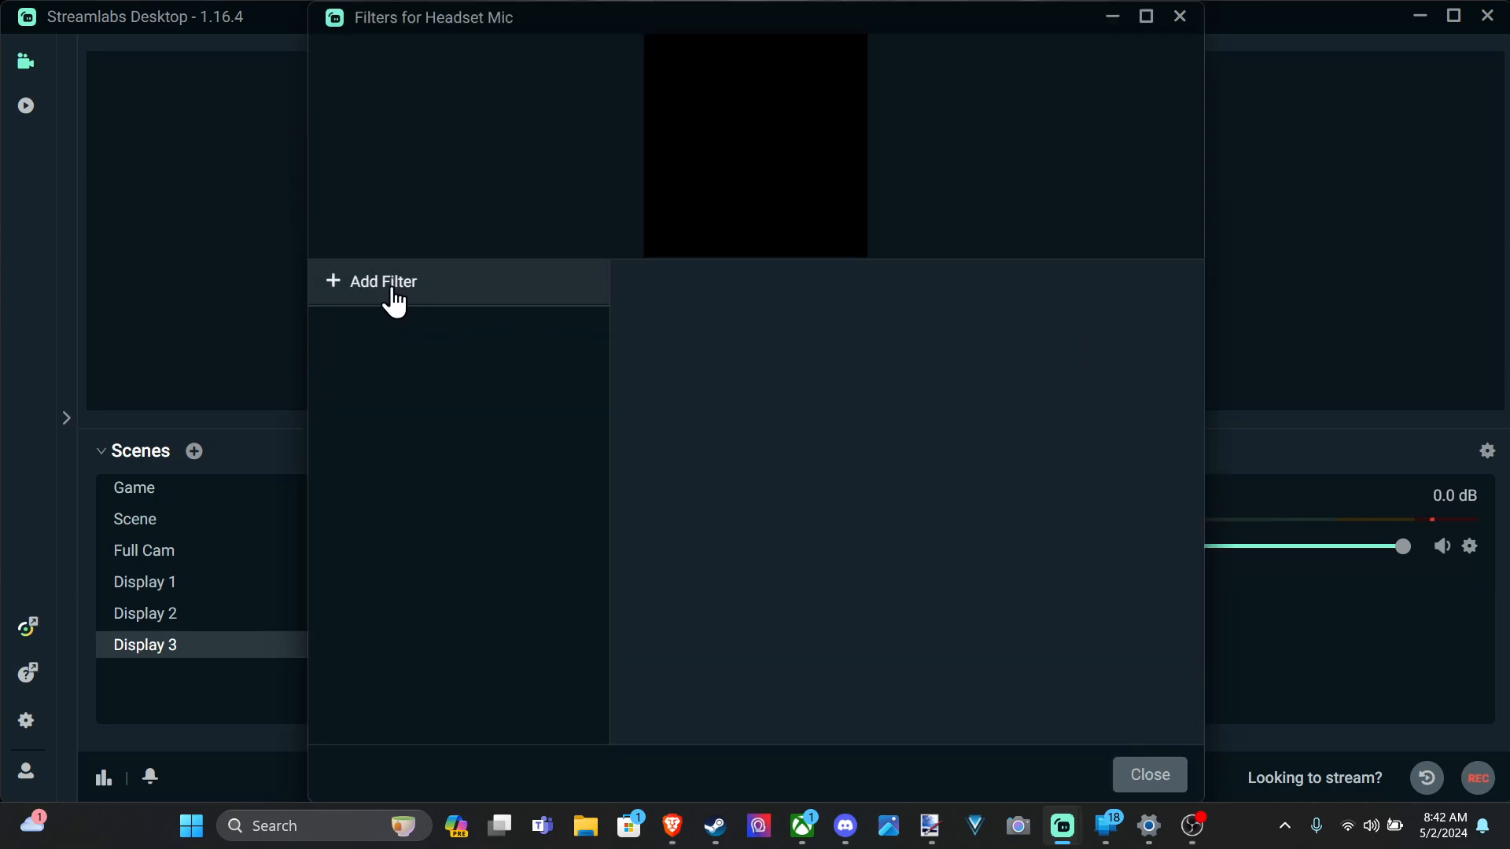
{"action": "left_click", "coordinate": [336, 290]}
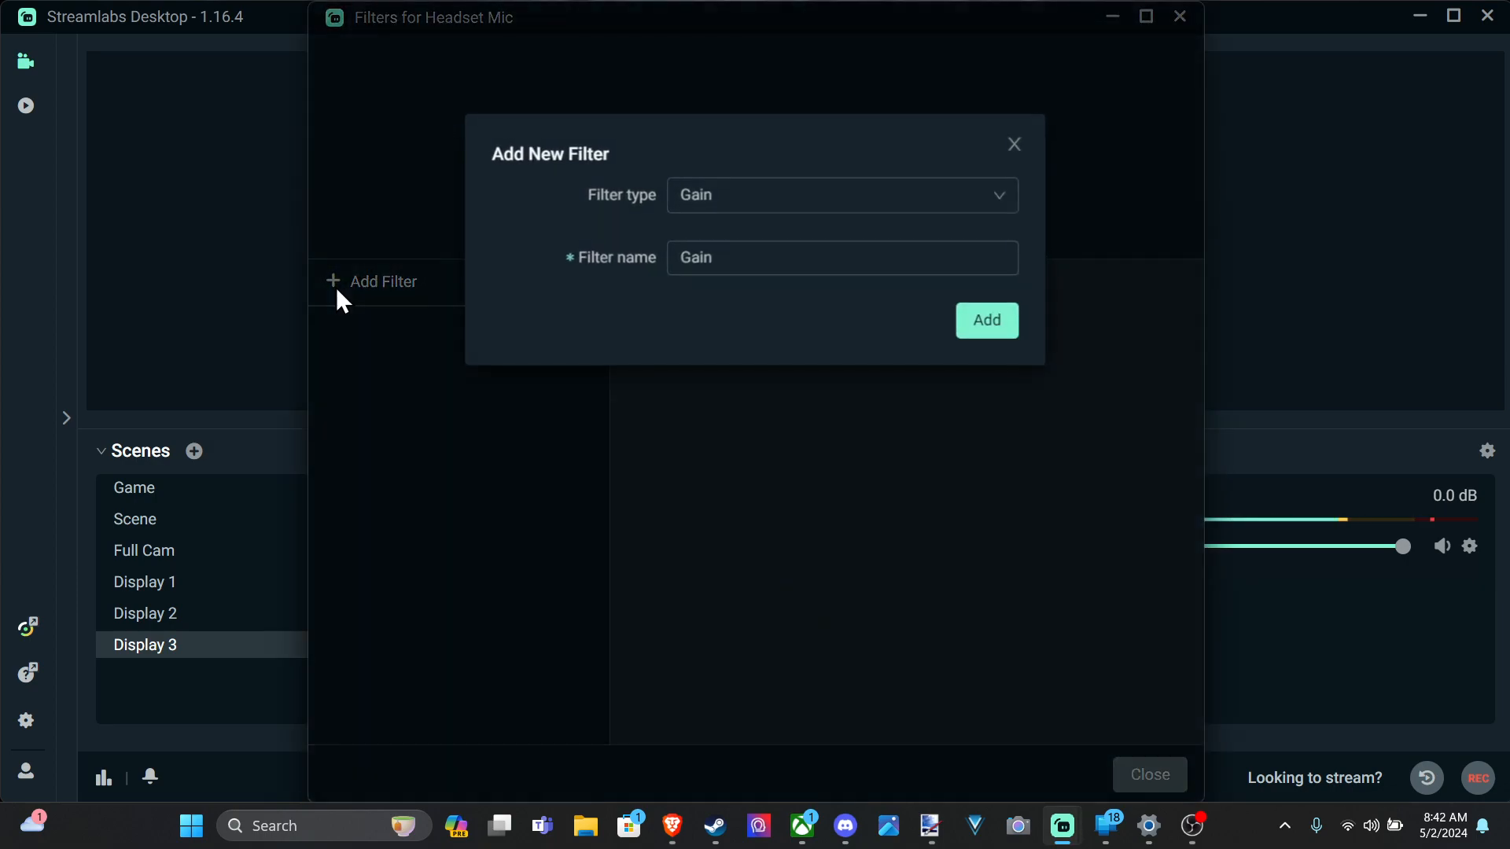
{"action": "left_click", "coordinate": [783, 211]}
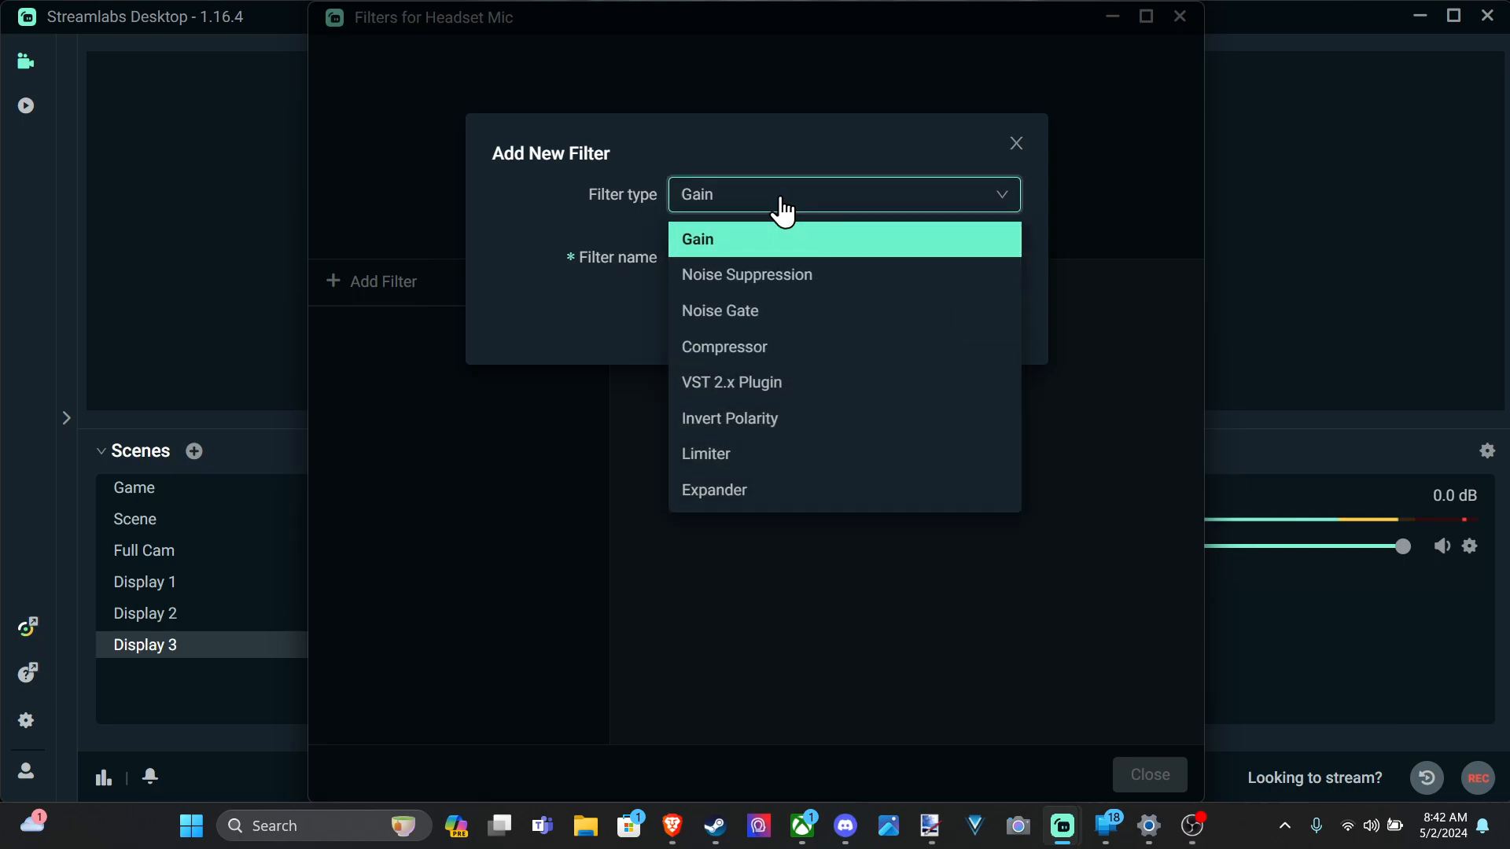
{"action": "left_click", "coordinate": [768, 274]}
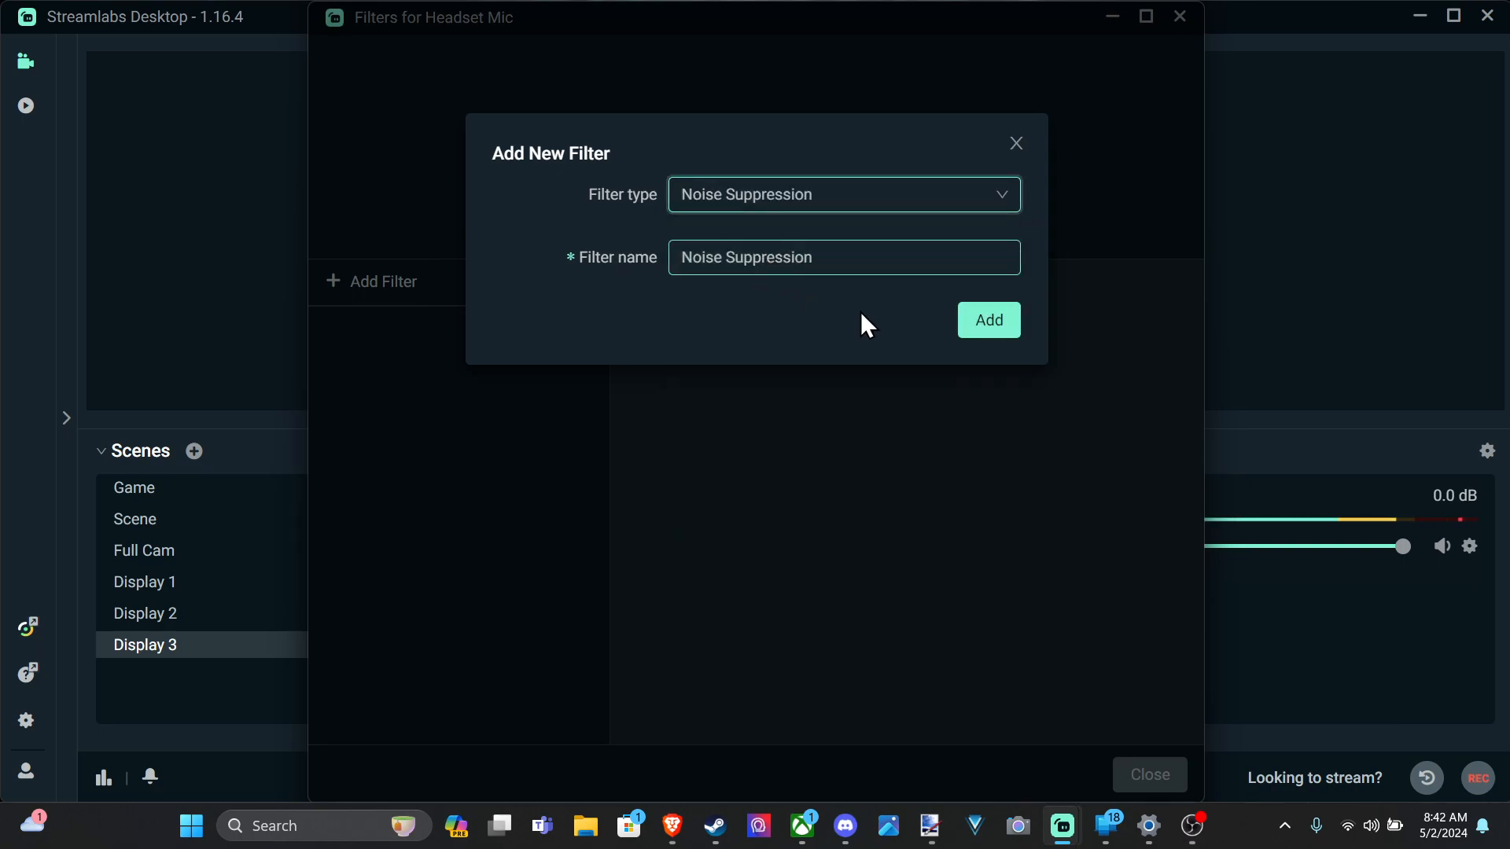
{"action": "left_click", "coordinate": [989, 330]}
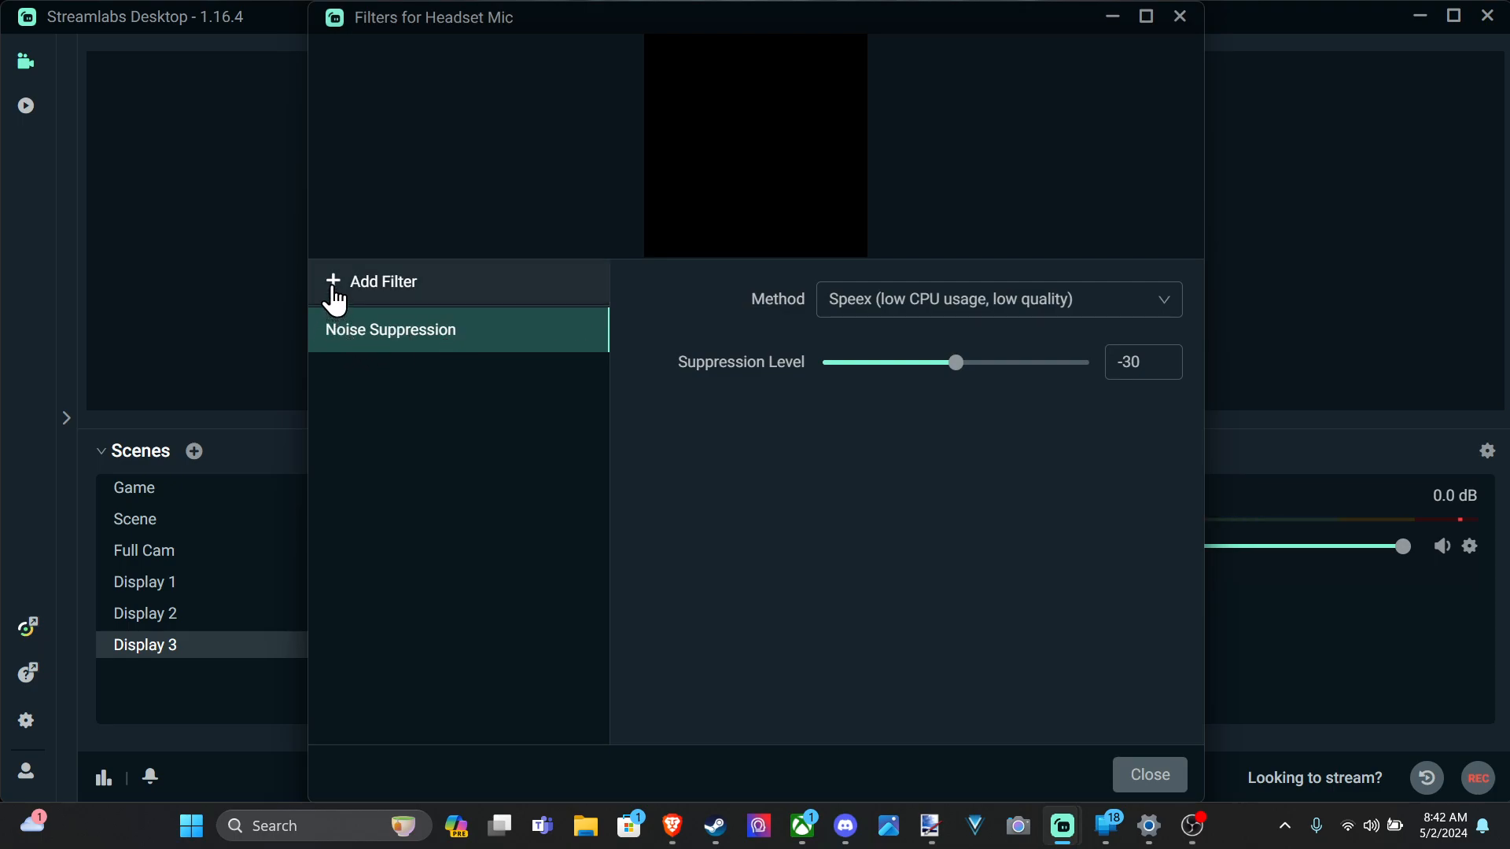
- Add a Noise Gate filter to the Headset Mic source, keeping the default name
{"action": "left_click", "coordinate": [335, 288]}
{"action": "left_click", "coordinate": [913, 208]}
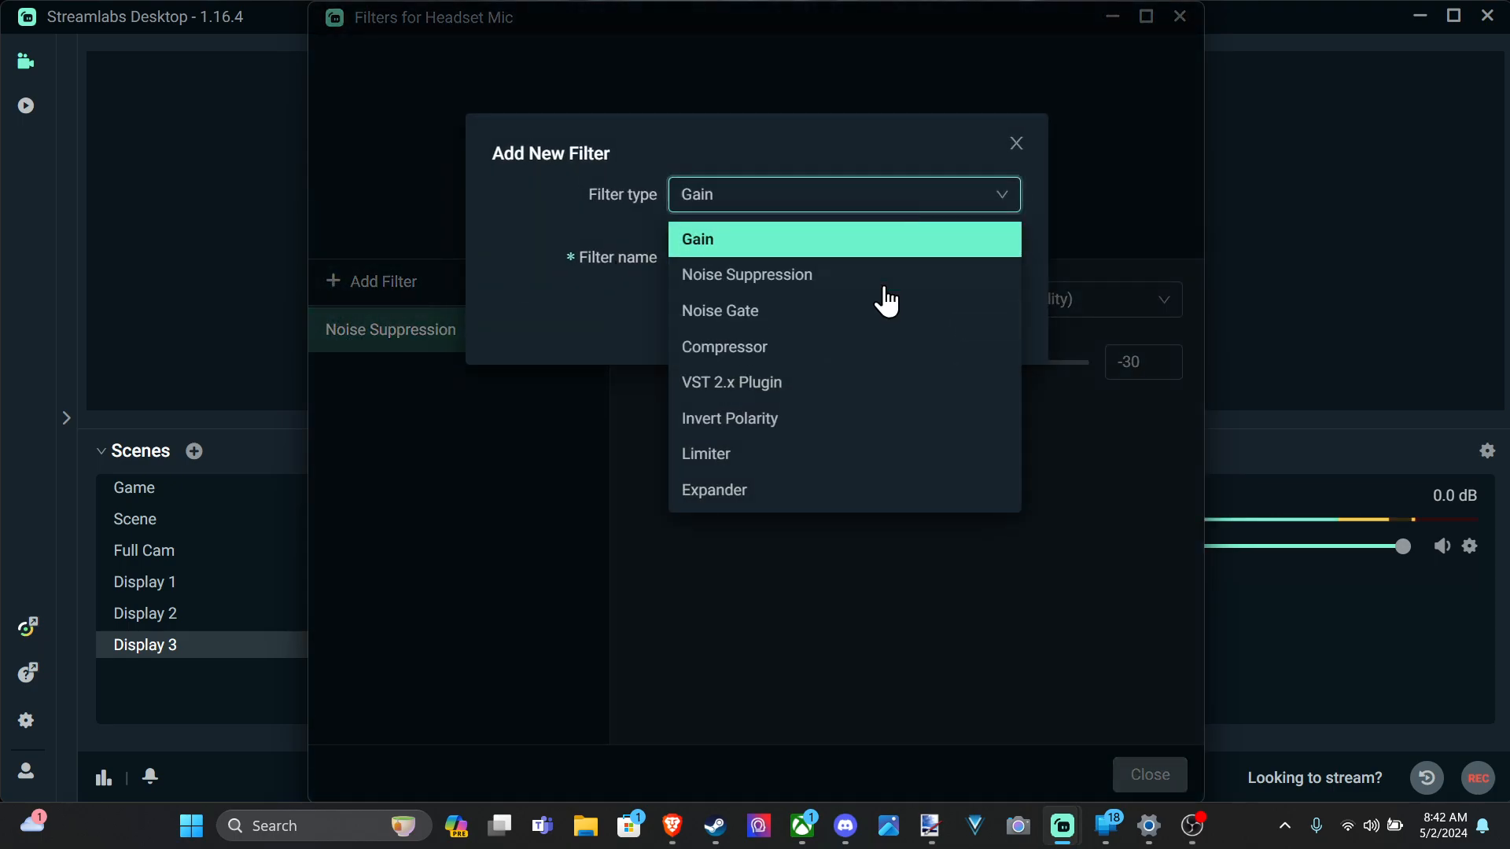
{"action": "left_click", "coordinate": [874, 318]}
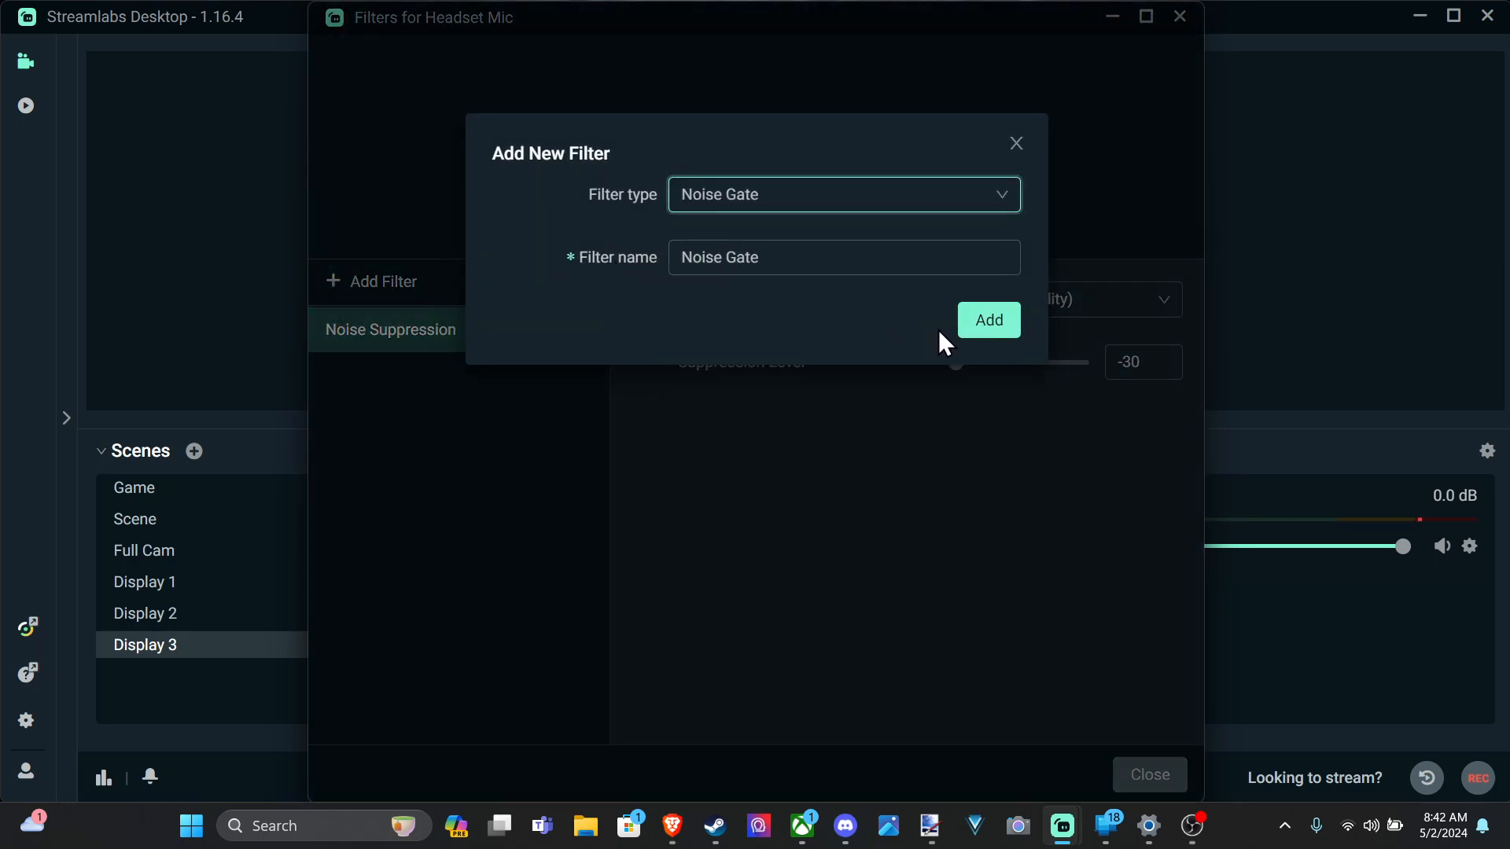
{"action": "left_click", "coordinate": [981, 336]}
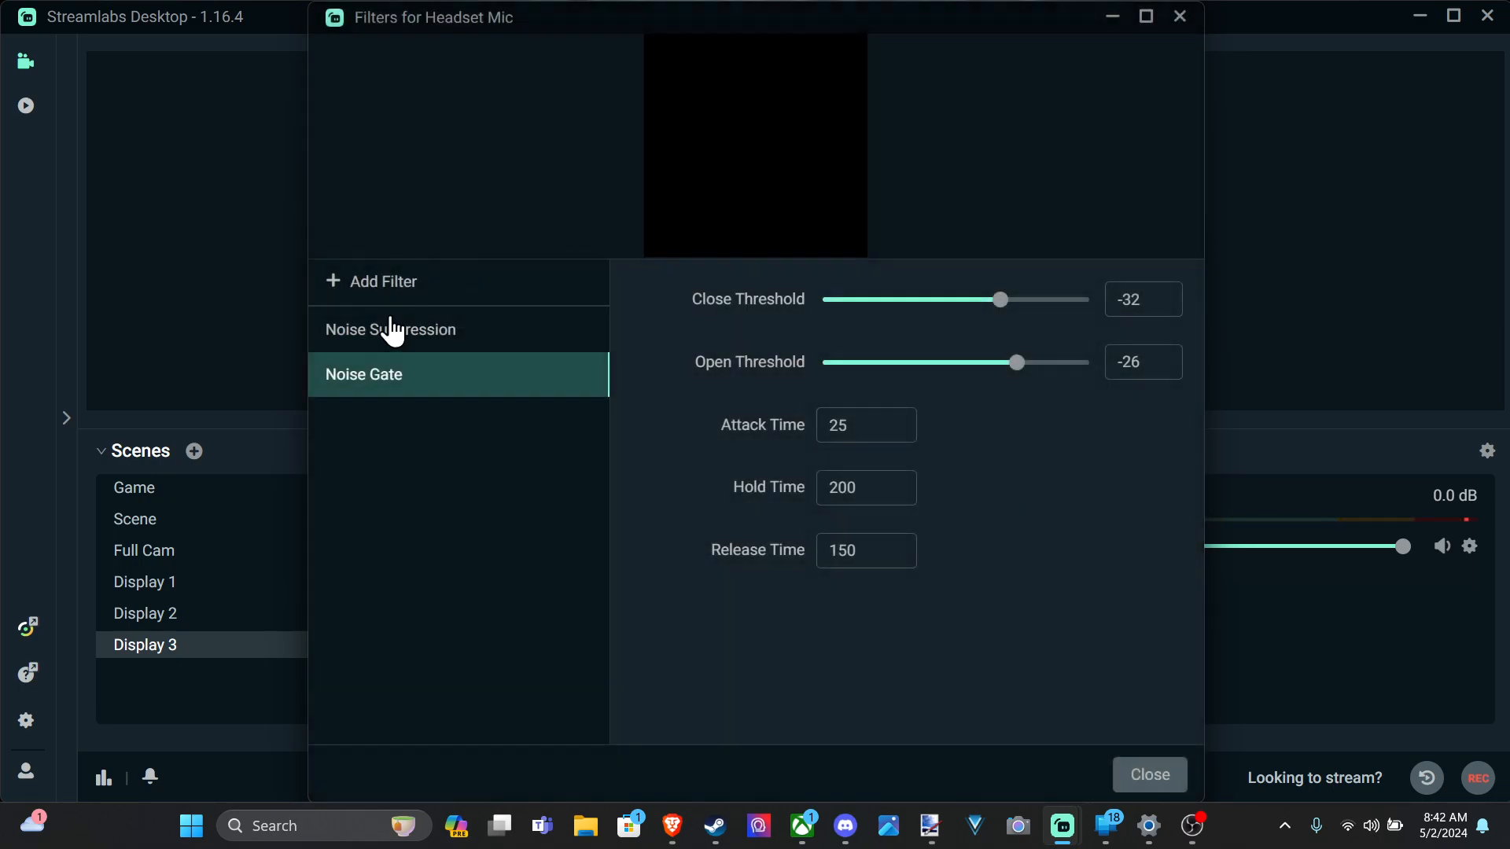
- Add a Compressor filter to the Headset Mic source, keeping the default name
{"action": "left_click", "coordinate": [339, 287]}
{"action": "left_click", "coordinate": [809, 194]}
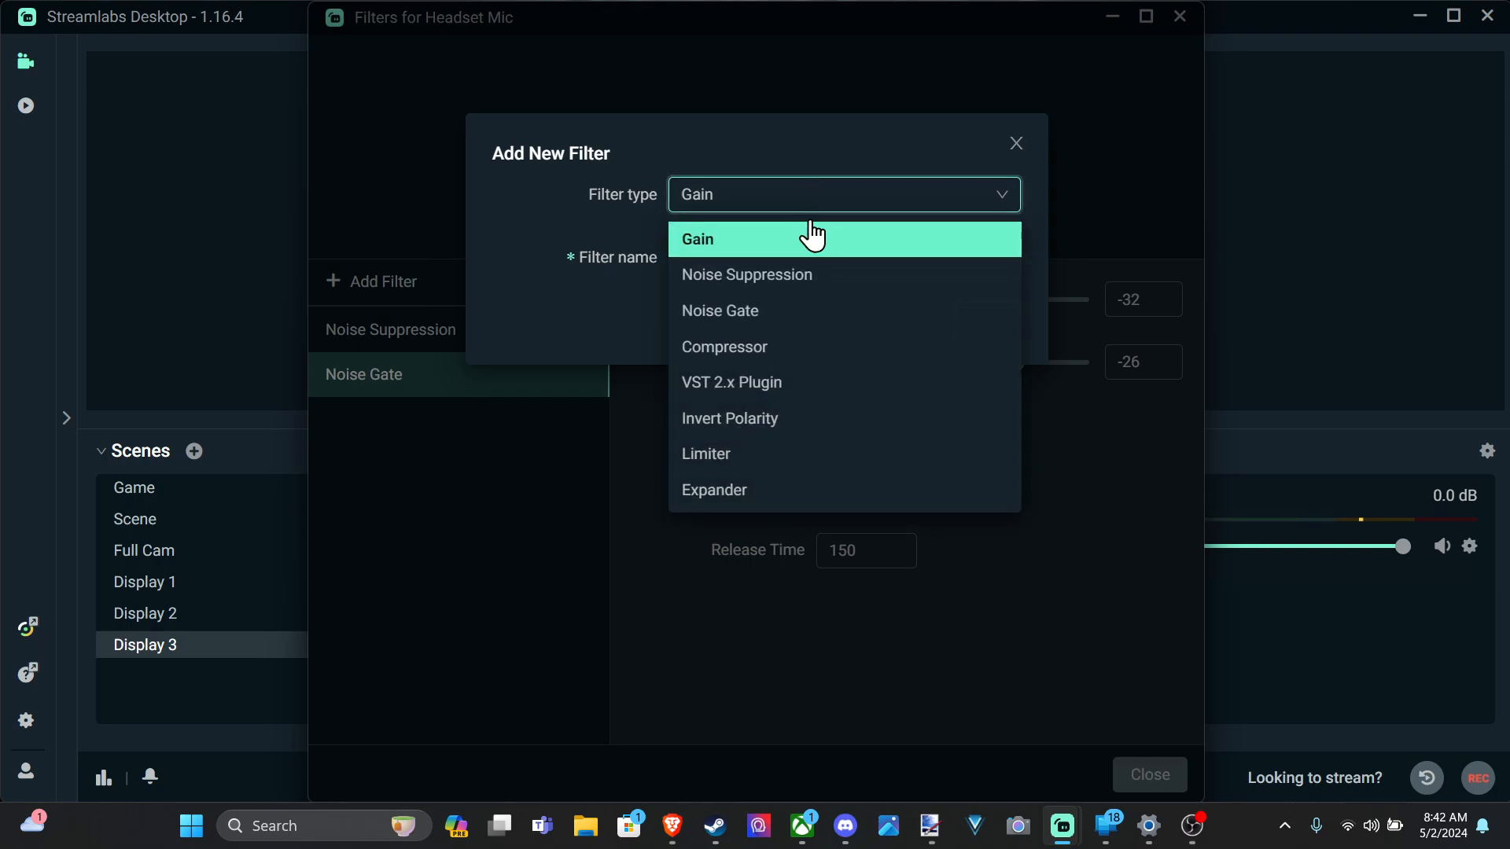
{"action": "left_click", "coordinate": [801, 351]}
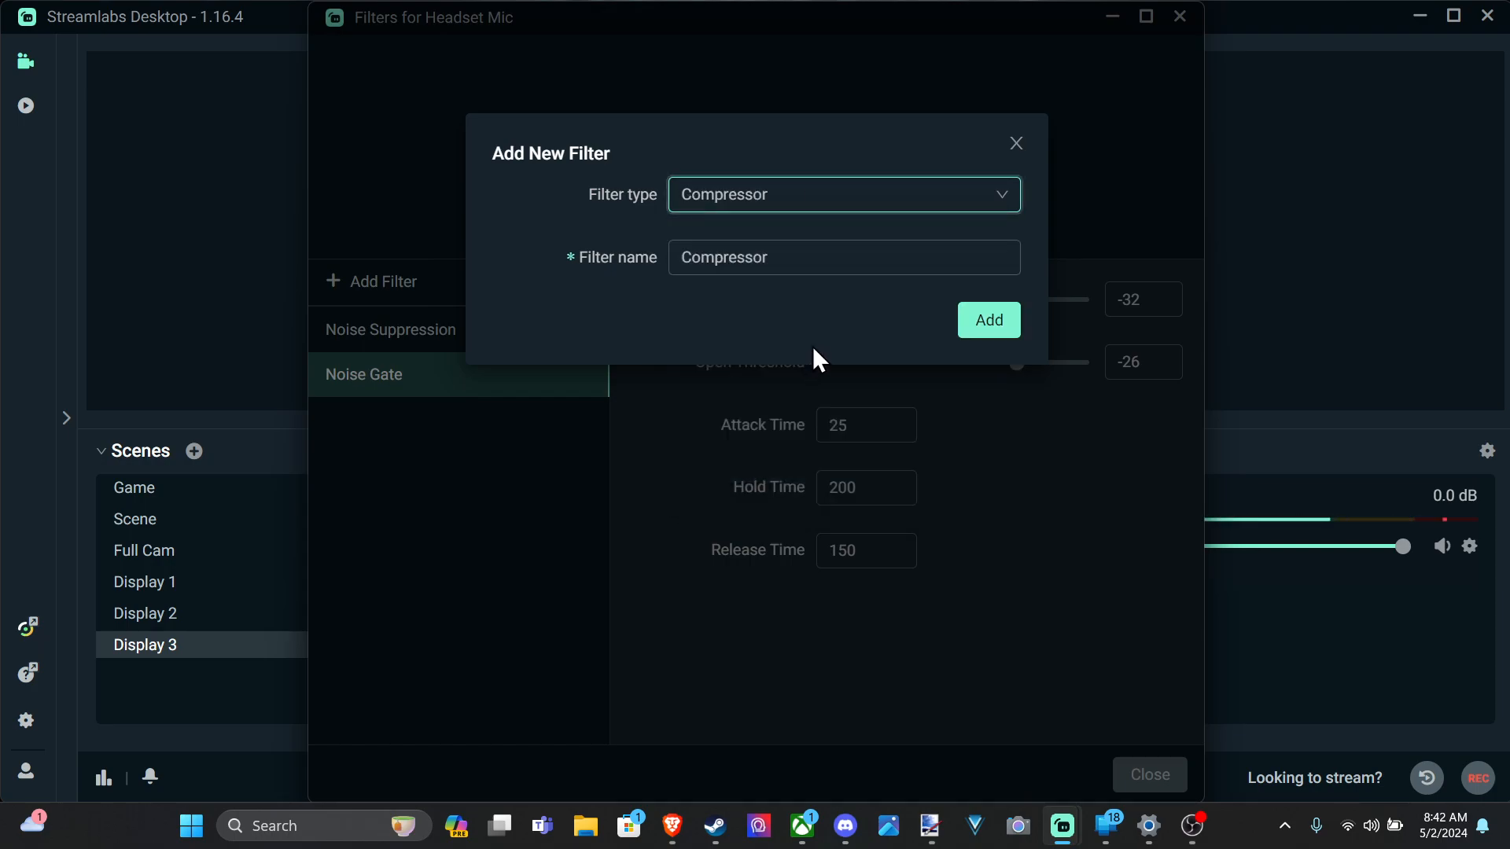
{"action": "left_click", "coordinate": [989, 323]}
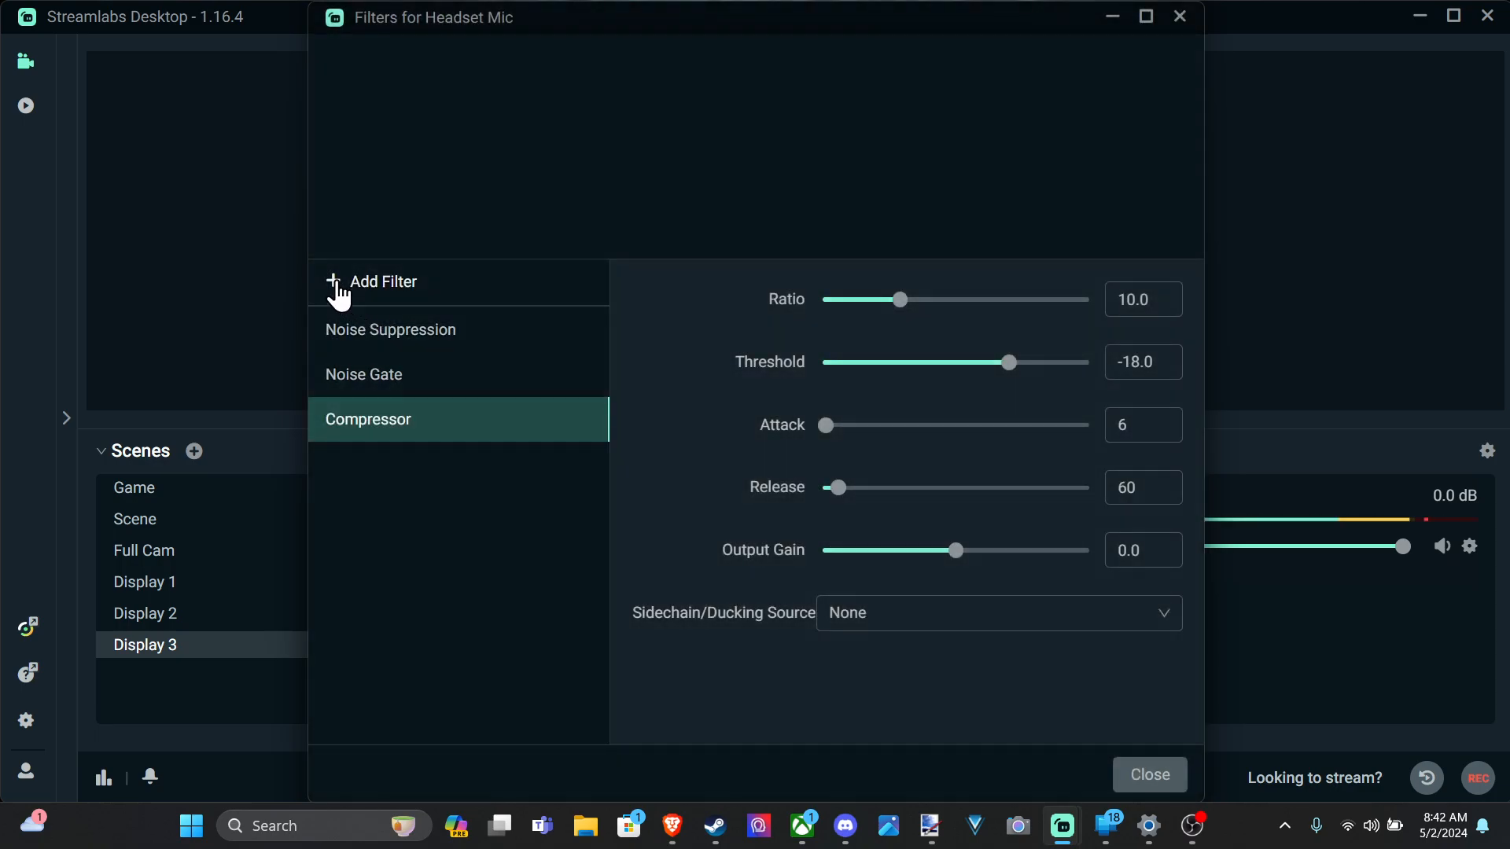
- Review the available filter types without adding another one, and close the Headset Mic filters
{"action": "left_click", "coordinate": [339, 292]}
{"action": "left_click", "coordinate": [782, 206]}
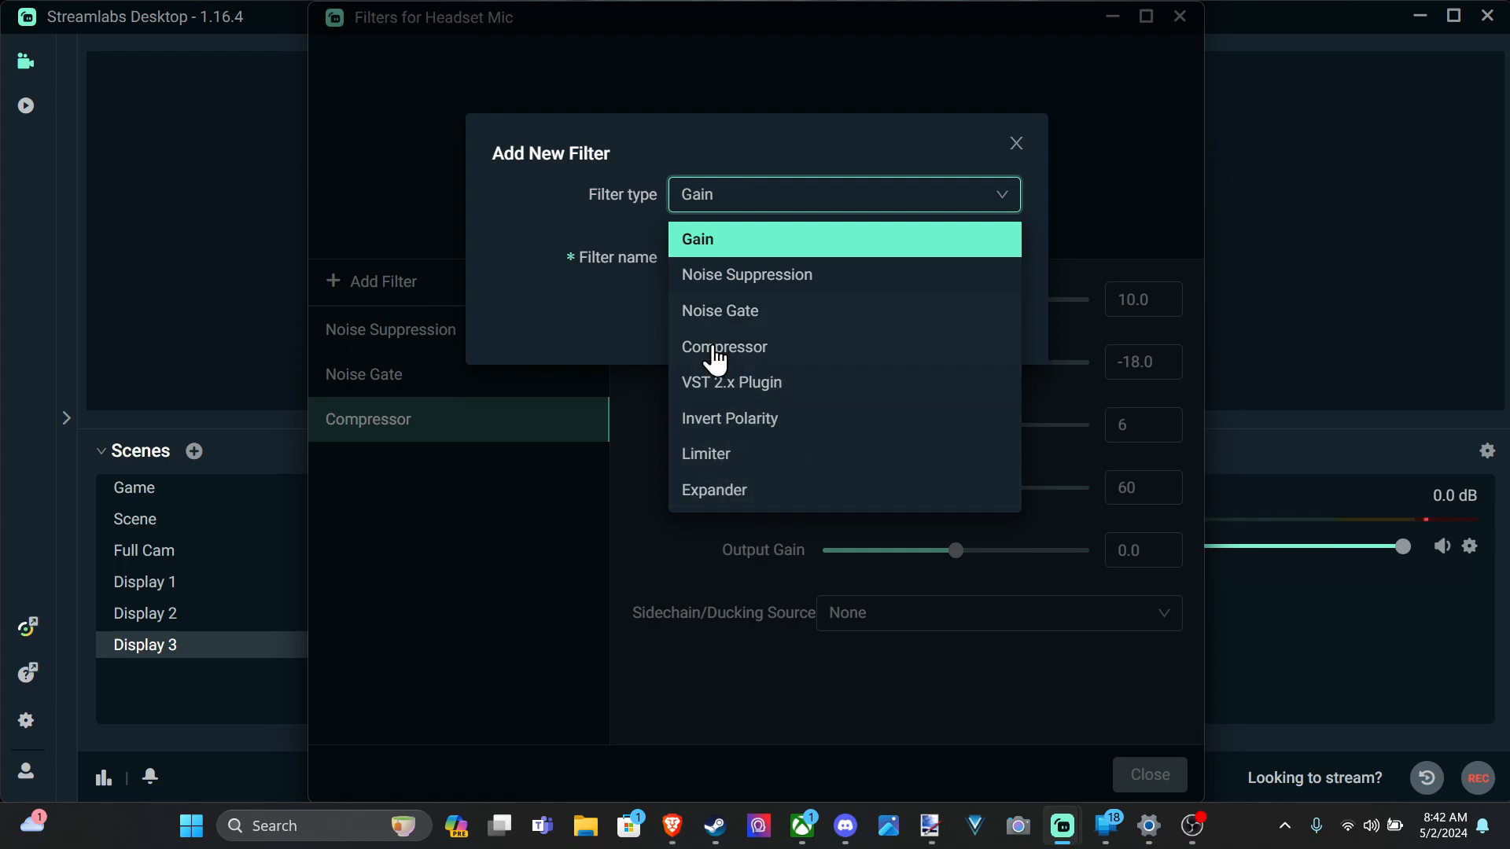
{"action": "left_click", "coordinate": [448, 559]}
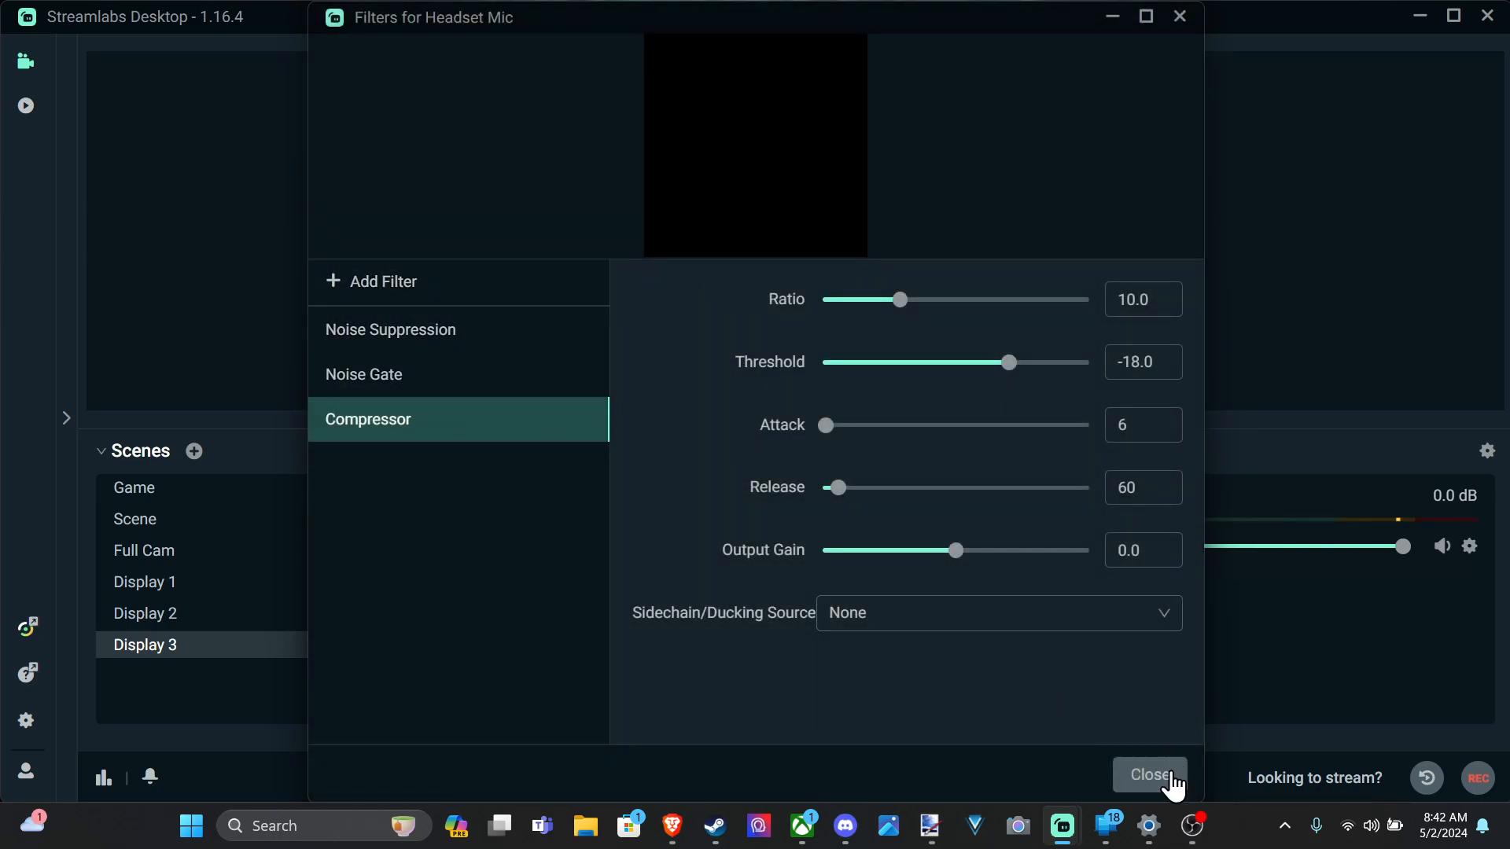
{"action": "left_click", "coordinate": [1169, 778]}
- Check the Headset Mic volume level in the mixer, and switch to OBS to view its audio mixer
{"action": "mouse_move", "coordinate": [1403, 546]}
{"action": "left_mouse_down"}
{"action": "mouse_move", "coordinate": [1258, 555]}
{"action": "mouse_move", "coordinate": [1404, 556]}
{"action": "left_mouse_up"}
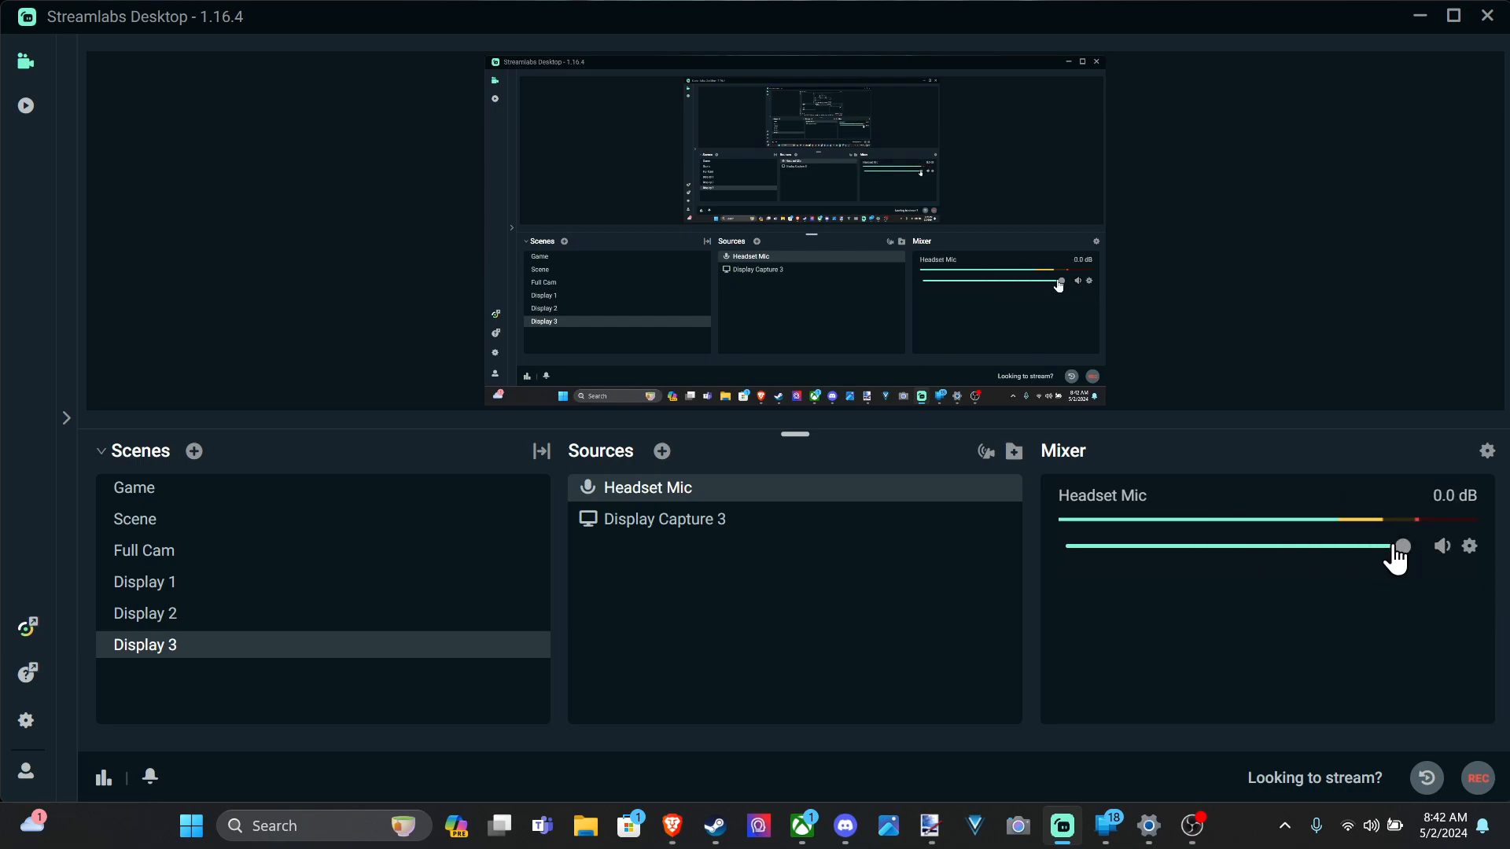
{"action": "mouse_move", "coordinate": [1365, 555]}
{"action": "left_mouse_down"}
{"action": "mouse_move", "coordinate": [1351, 555]}
{"action": "mouse_move", "coordinate": [1378, 542]}
{"action": "left_mouse_up"}
{"action": "left_click", "coordinate": [1192, 826]}
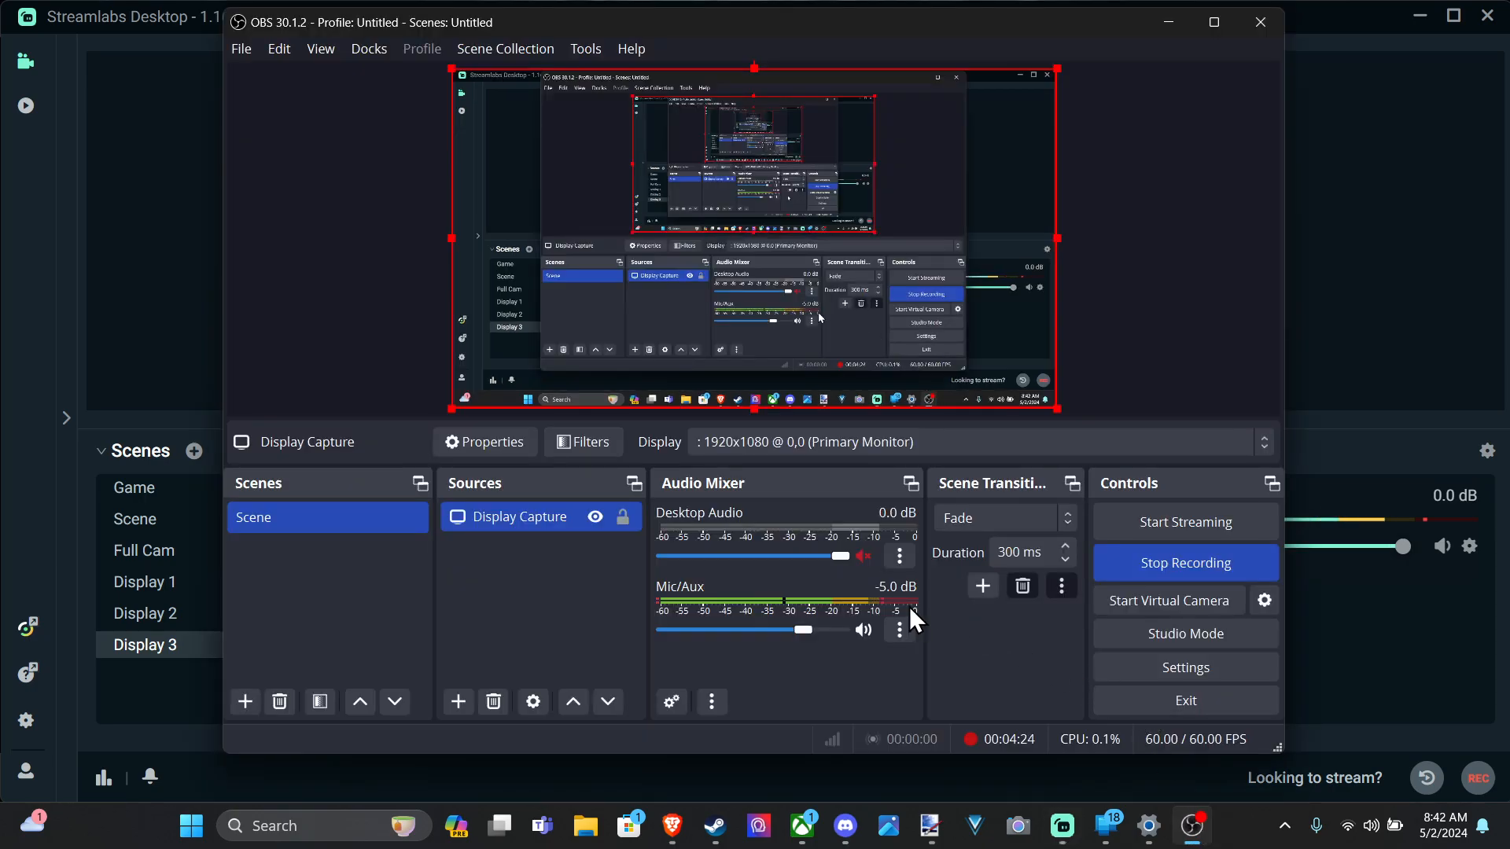